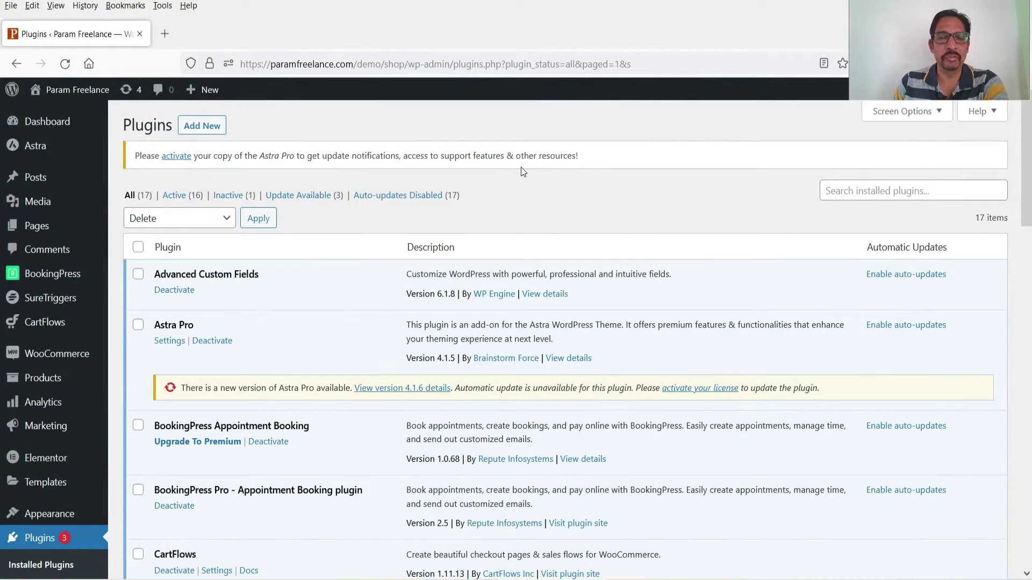
# Switch to the shop's home page in Chrome and open its page source in a separate tab.
pyautogui.hotkey('alt', 'Tab')
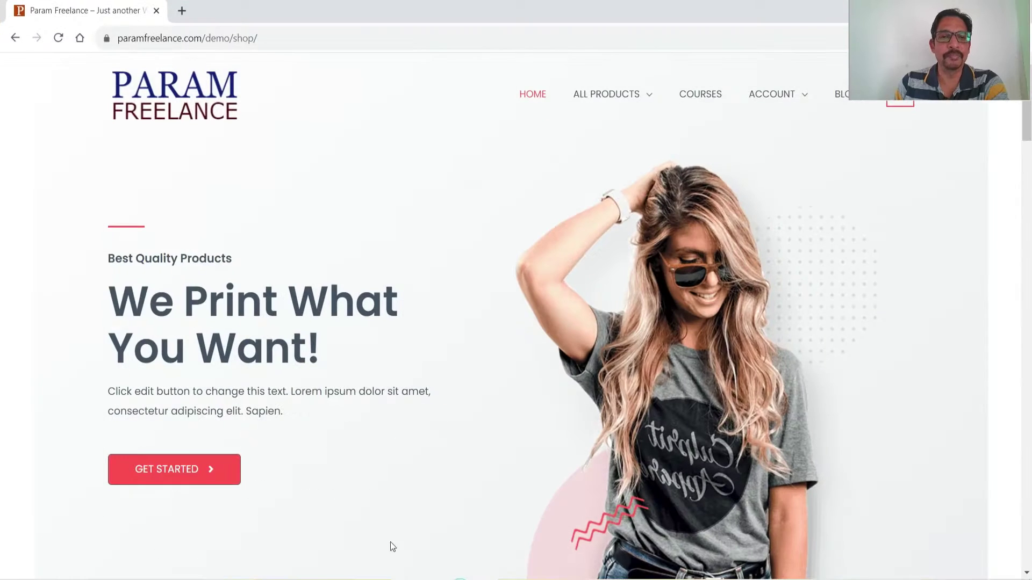
pyautogui.rightClick(30, 199)
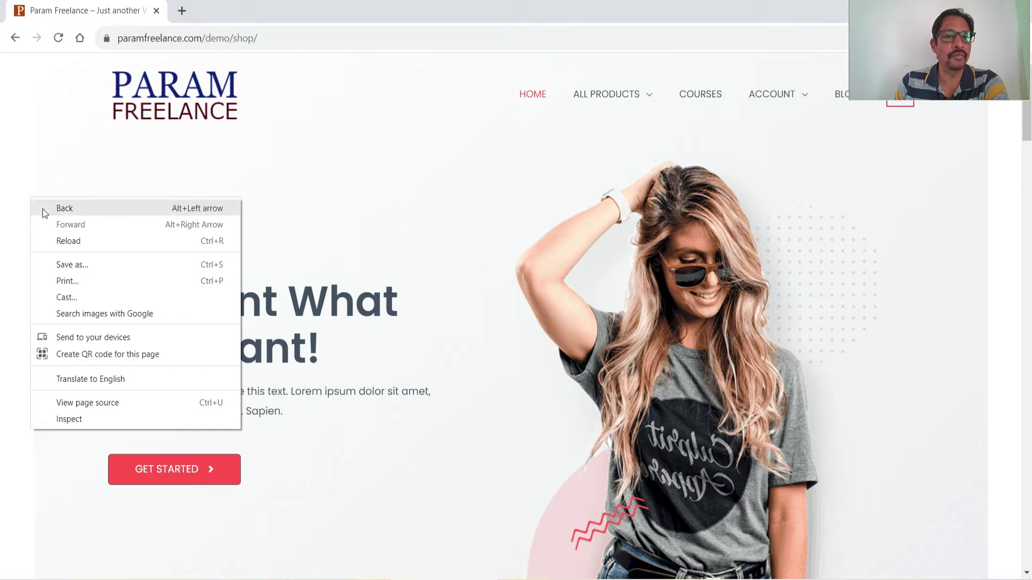
pyautogui.click(79, 404)
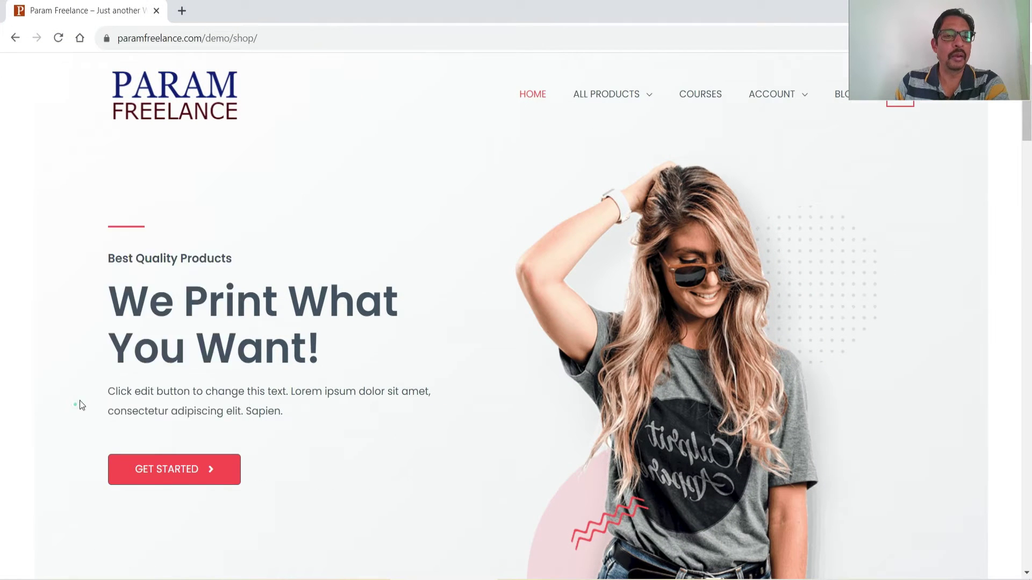
pyautogui.click(53, 14)
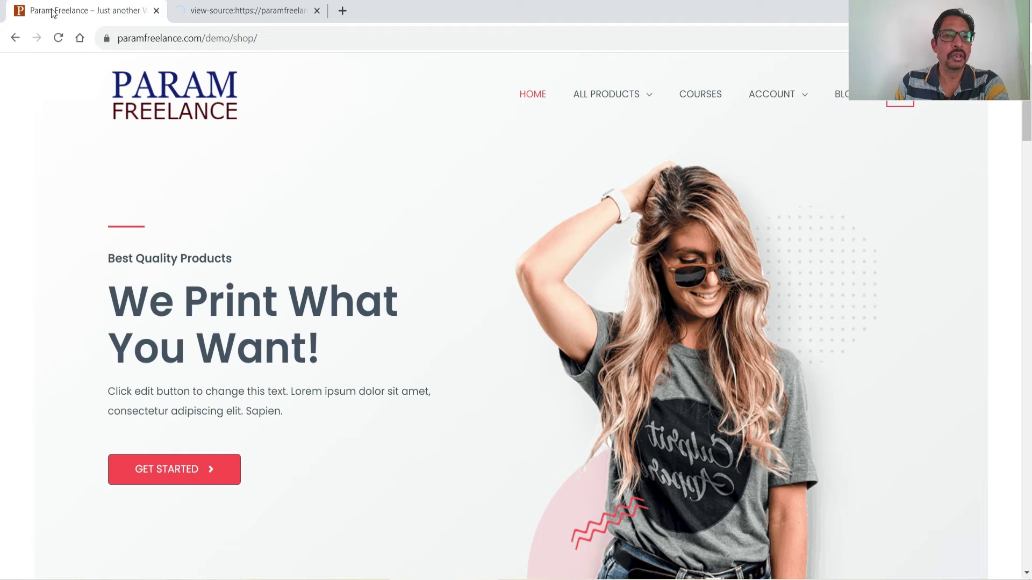
# Inspect the home page's hero section in the developer tools, and close them again.
pyautogui.rightClick(53, 252)
pyautogui.click(122, 479)
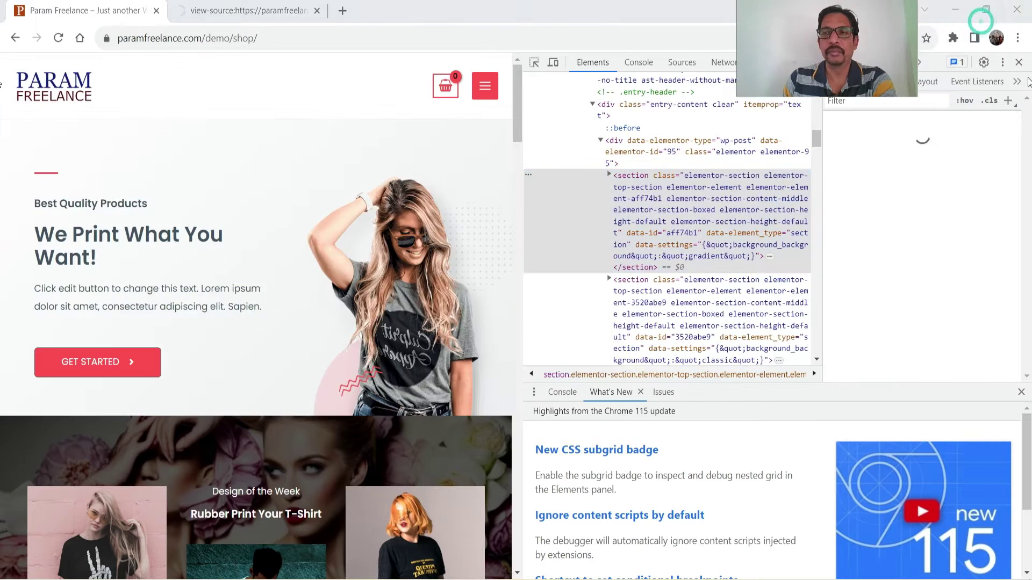
pyautogui.press('F12')
# Look over the HTML source of the shop's home page and close the source tab.
pyautogui.hotkey('ctrl', 'Tab')
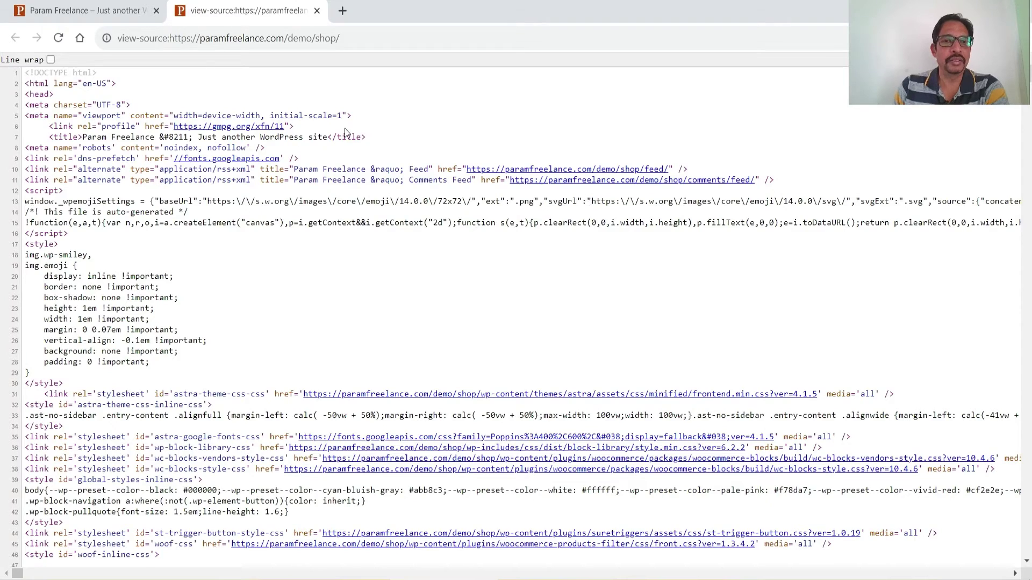
pyautogui.scroll(-1, 364, 212)
pyautogui.scroll(1, 364, 209)
pyautogui.click(316, 11)
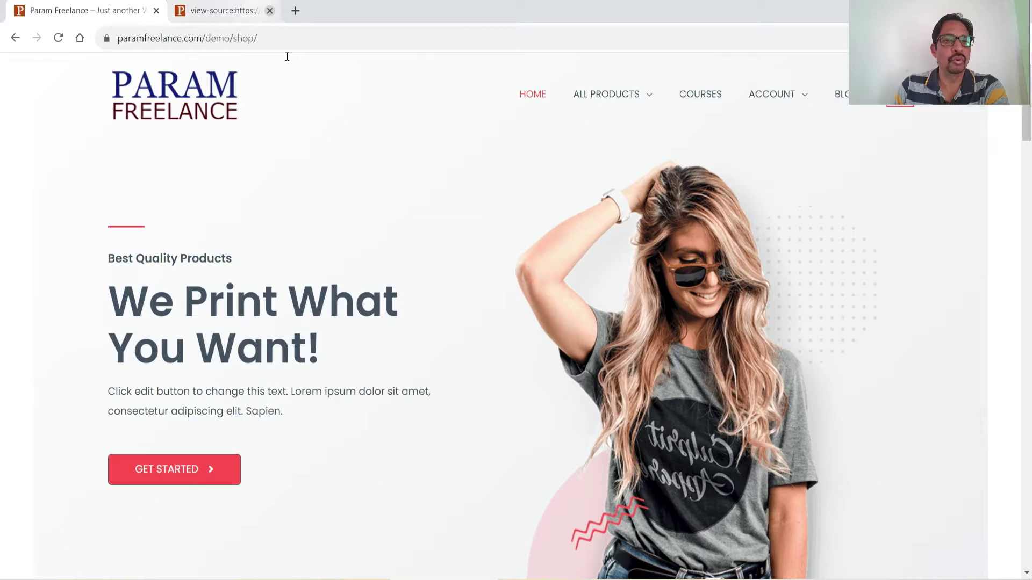
# Open the hero image of the woman in the T-shirt in its own tab, and close that tab.
pyautogui.rightClick(710, 273)
pyautogui.click(768, 284)
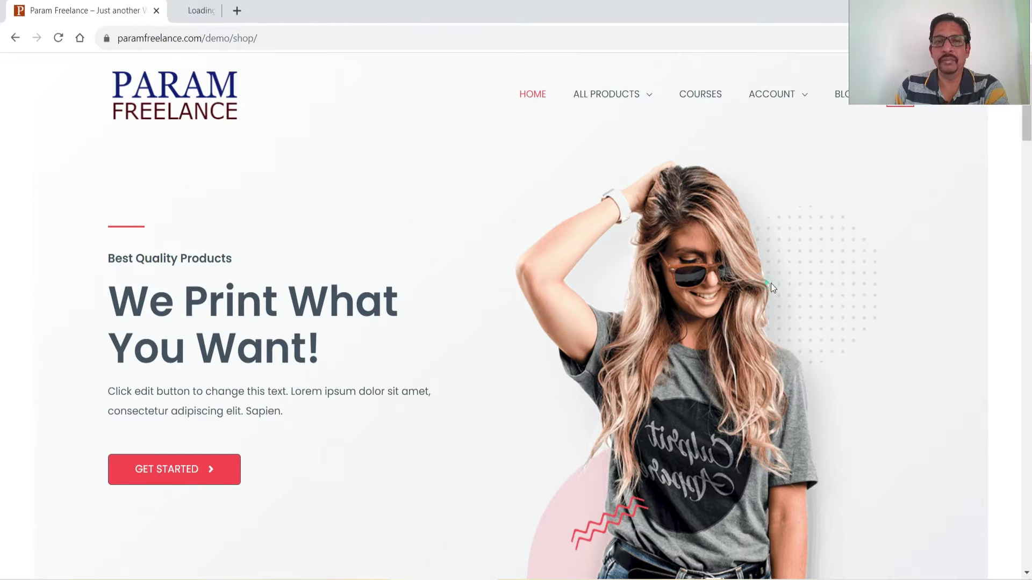
pyautogui.click(242, 11)
pyautogui.click(317, 12)
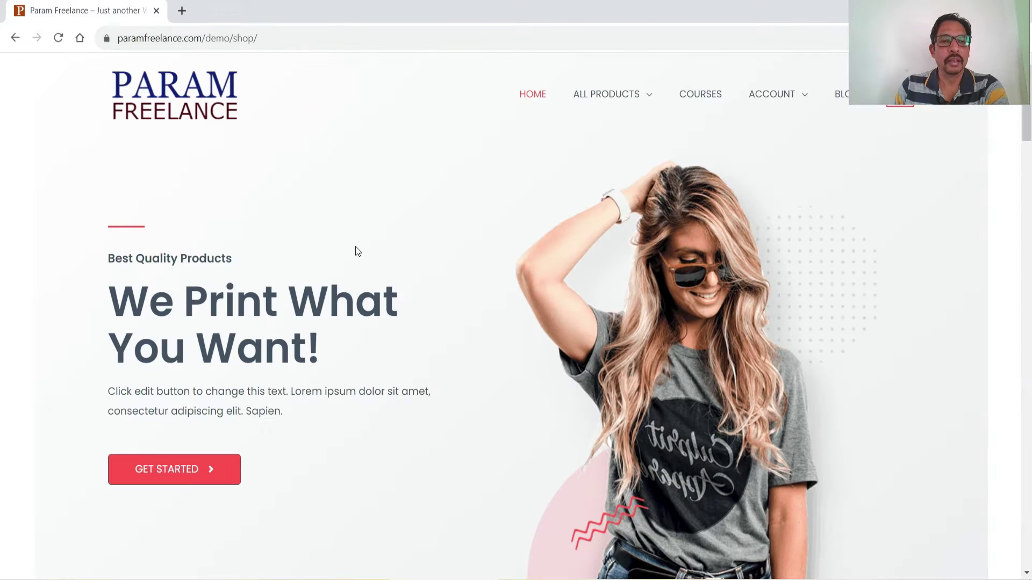
# Check that the hero heading and paragraph can be selected and offered for copying, and dismiss the selection.
pyautogui.moveTo(113, 292); pyautogui.dragTo(355, 369)
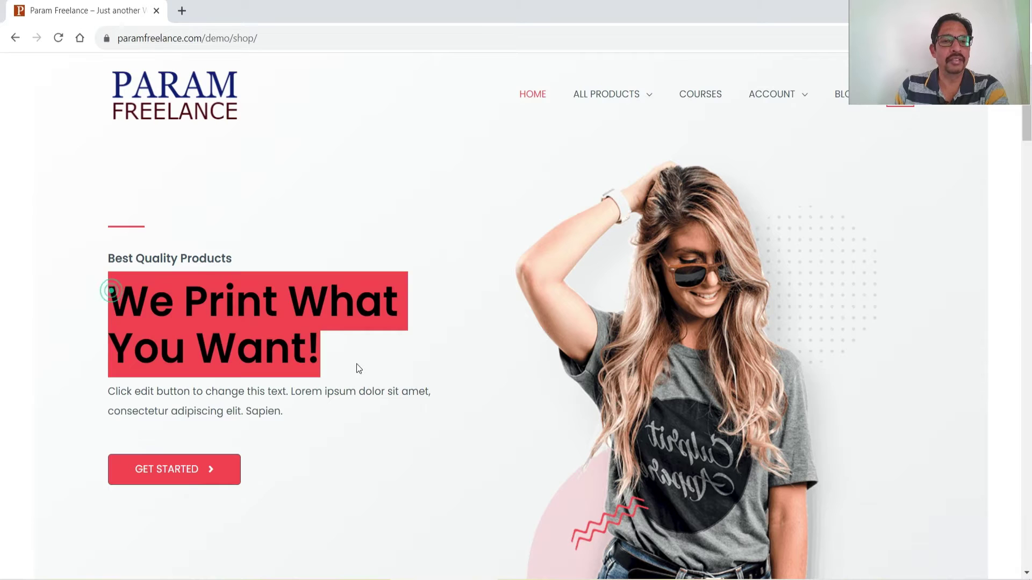
pyautogui.click(410, 392)
pyautogui.moveTo(270, 424); pyautogui.dragTo(110, 378)
pyautogui.rightClick(161, 398)
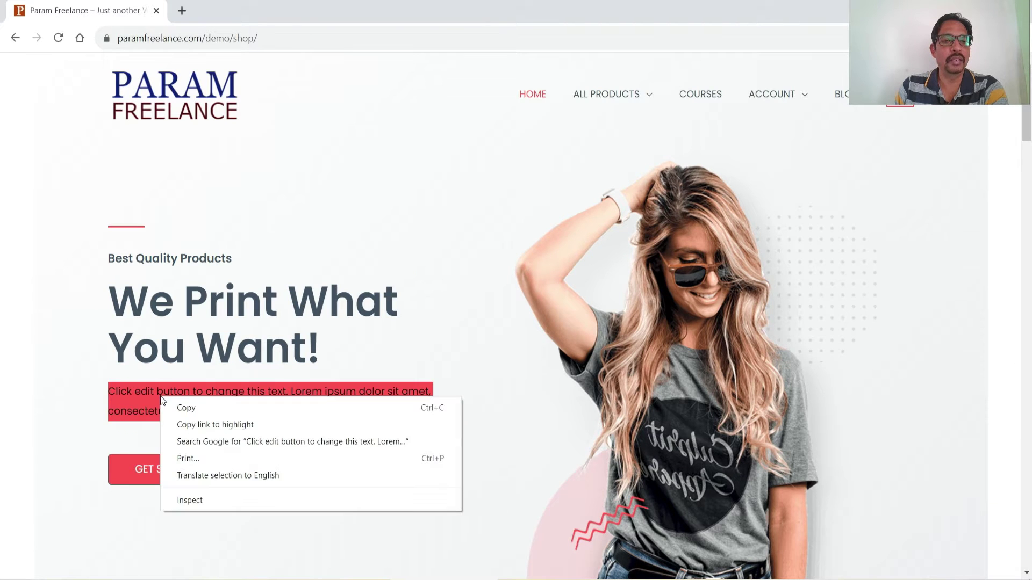
pyautogui.click(340, 327)
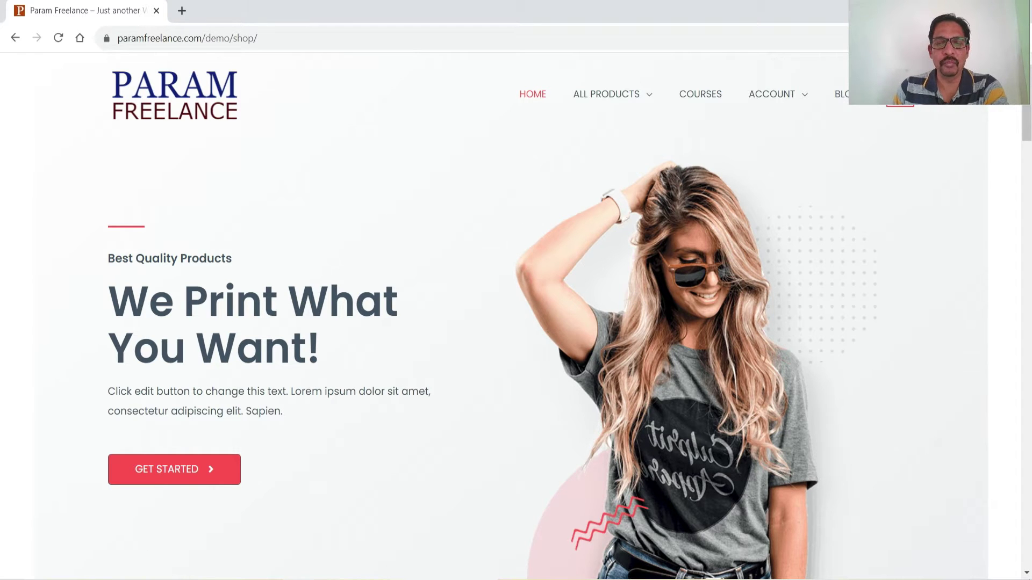
# Switch back to the WordPress admin in Firefox and search for new plugins with "wordpress content protection".
pyautogui.hotkey('alt', 'Tab')
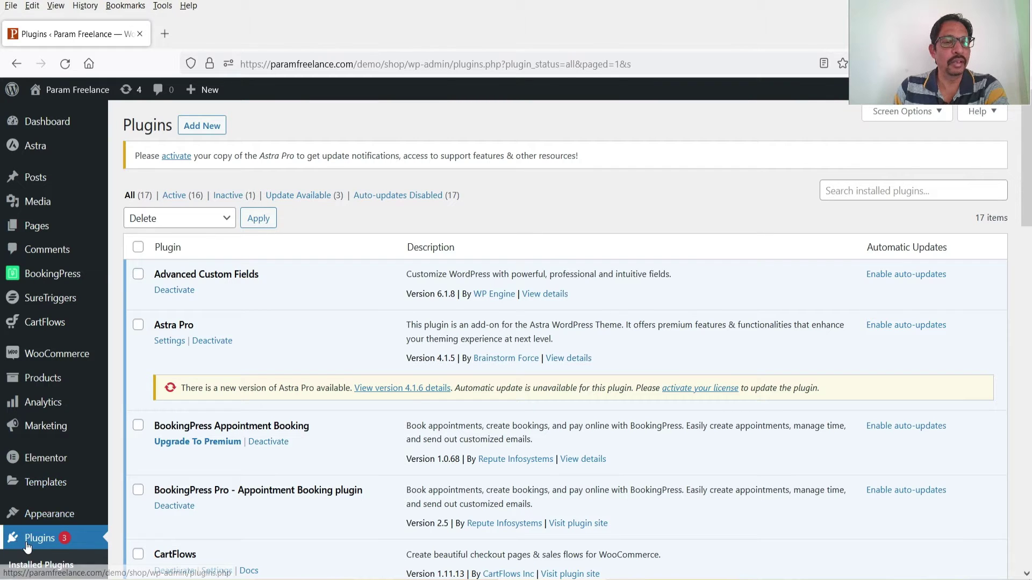
pyautogui.click(212, 127)
pyautogui.click(842, 164)
pyautogui.write('wordpress content protection')
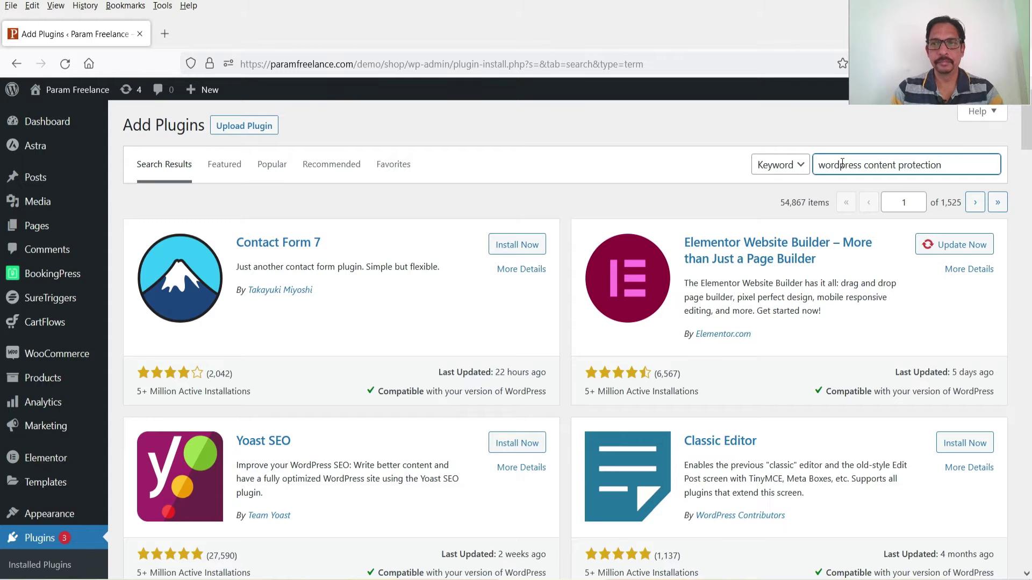
# Compare the copy protection plugins in the search results, including Secure Copy Content Protection and WP Content Copy Protection & No Right Click.
pyautogui.scroll(-3, 891, 319)
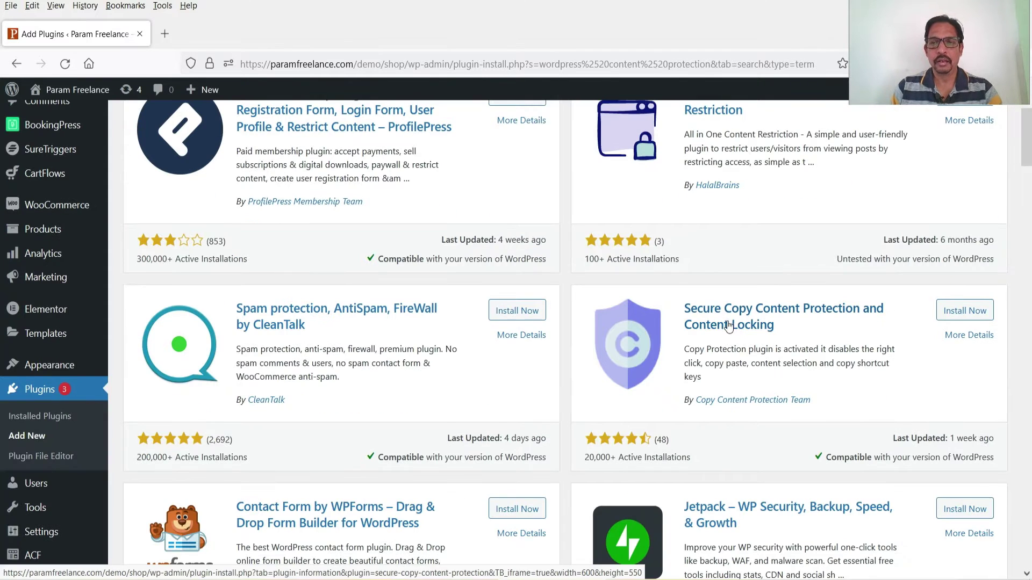
pyautogui.scroll(-3, 734, 317)
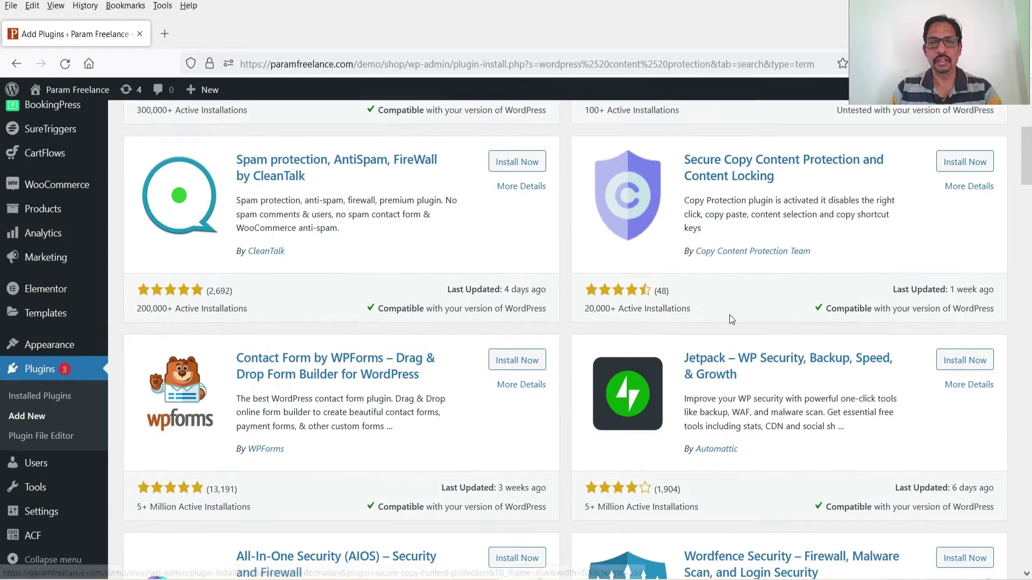
pyautogui.scroll(2, 741, 312)
pyautogui.scroll(-5, 731, 294)
pyautogui.scroll(-7, 730, 290)
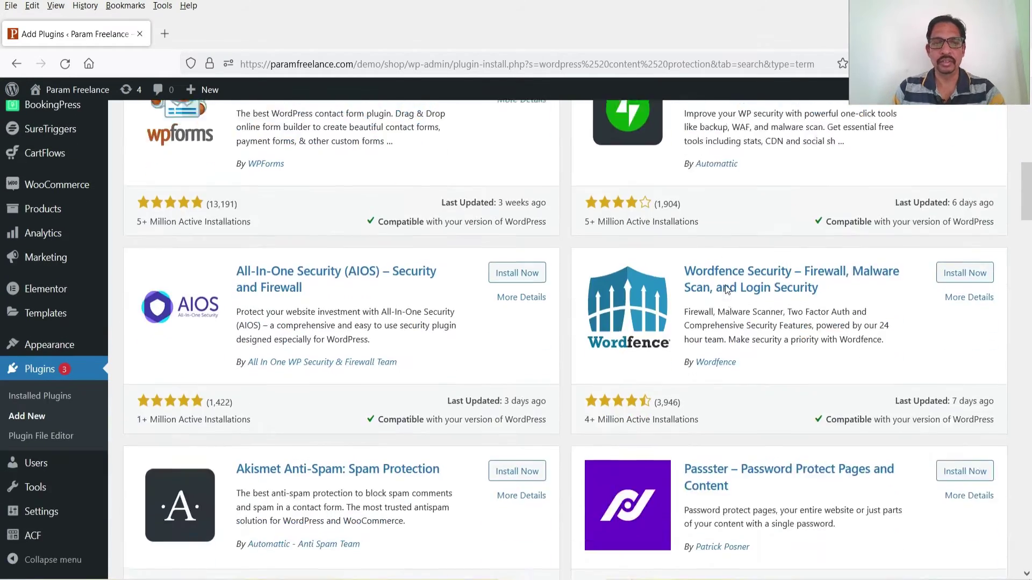
pyautogui.scroll(3, 720, 296)
pyautogui.scroll(-5, 721, 298)
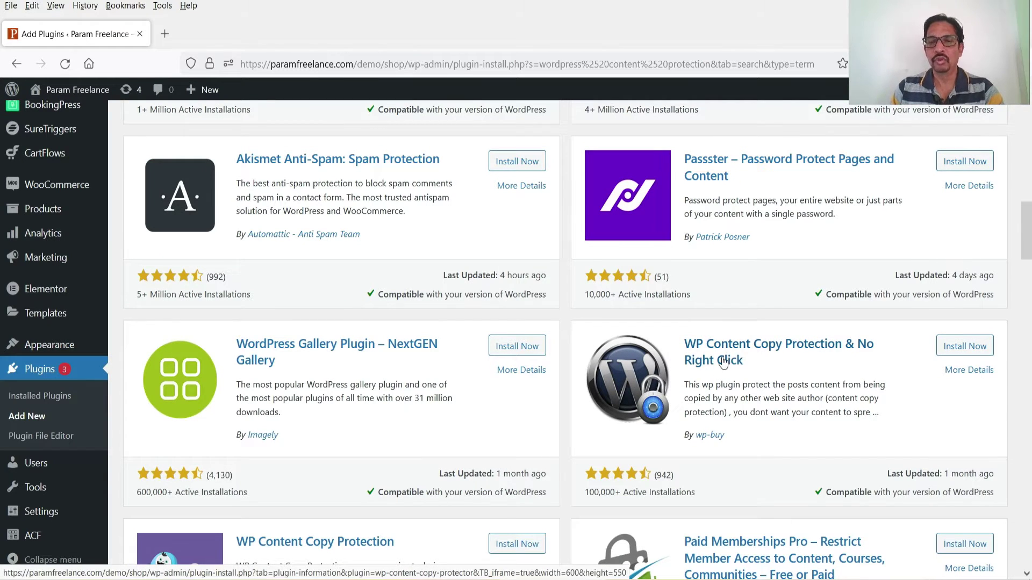
pyautogui.scroll(15, 866, 382)
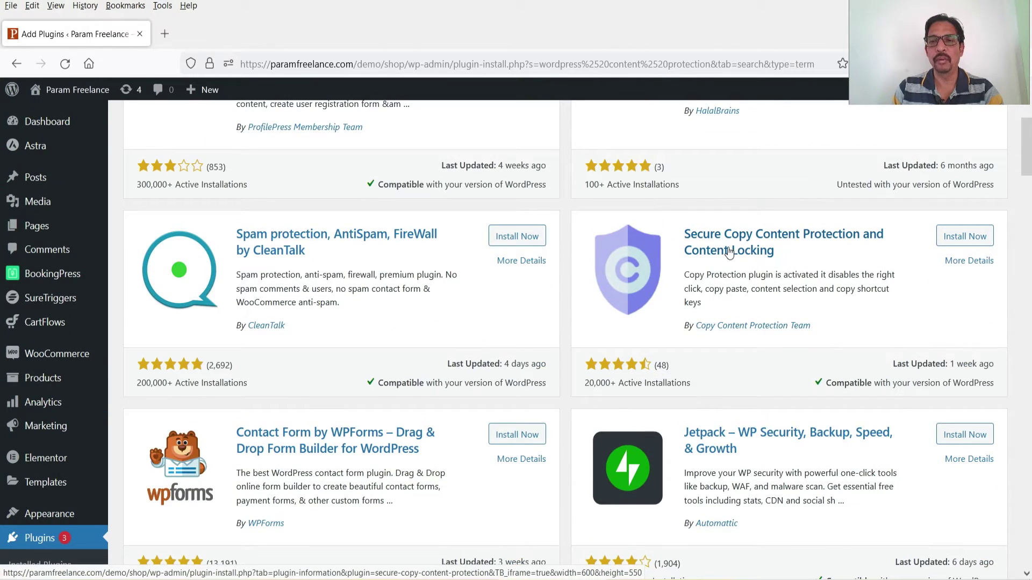
pyautogui.scroll(-7, 809, 313)
pyautogui.scroll(-7, 835, 345)
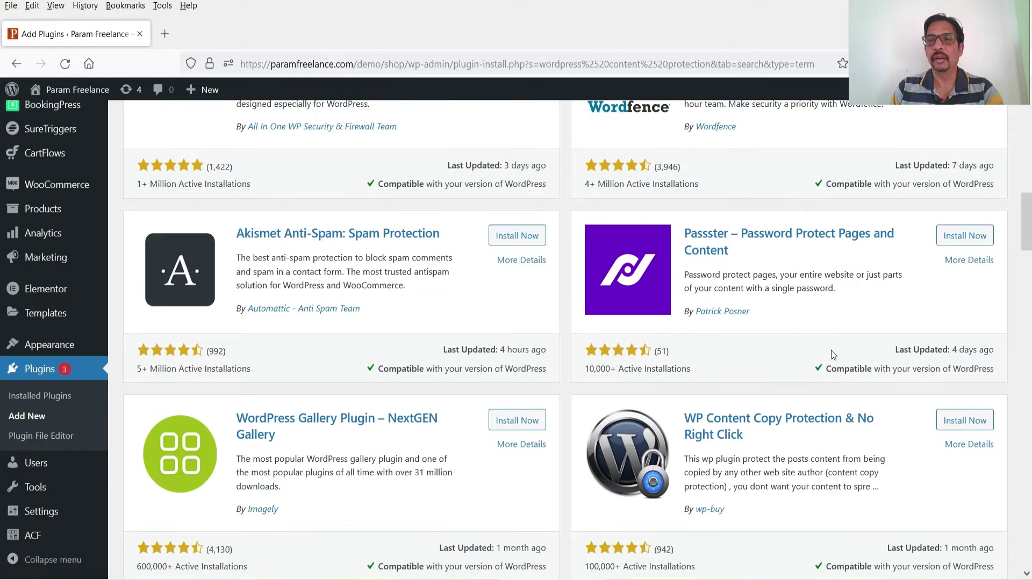
pyautogui.scroll(-3, 815, 341)
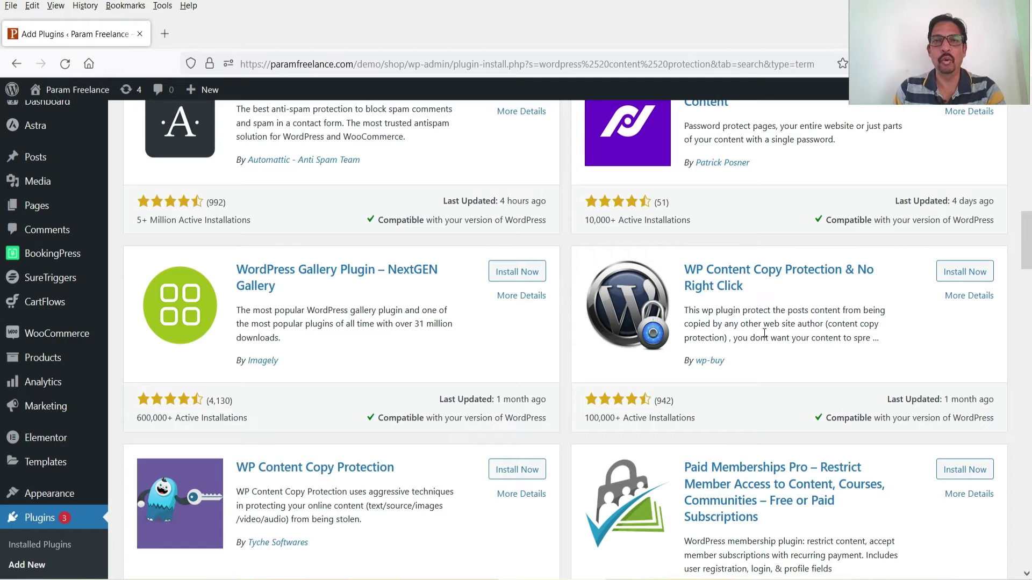
# Install the WP Content Copy Protection & No Right Click plugin.
pyautogui.click(960, 272)
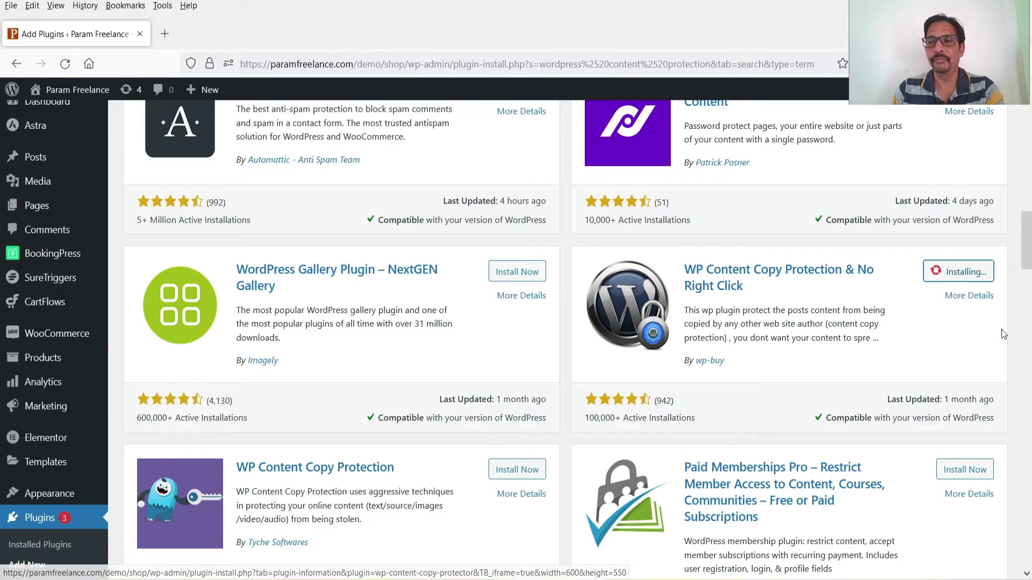
pyautogui.rightClick(966, 301)
pyautogui.click(817, 302)
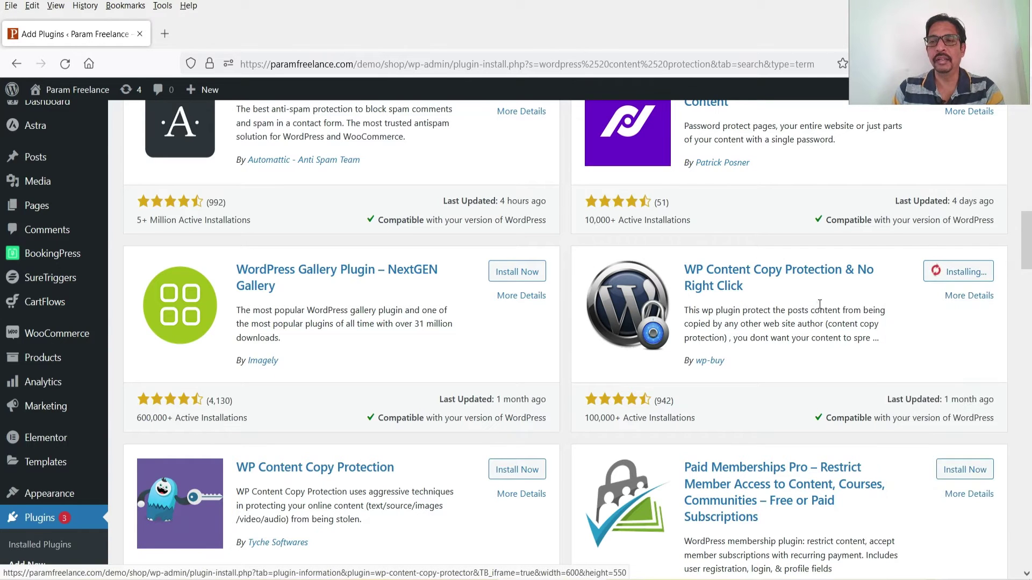
# Open the details of WP Content Copy Protection & No Right Click and examine its description and basic features.
pyautogui.click(967, 296)
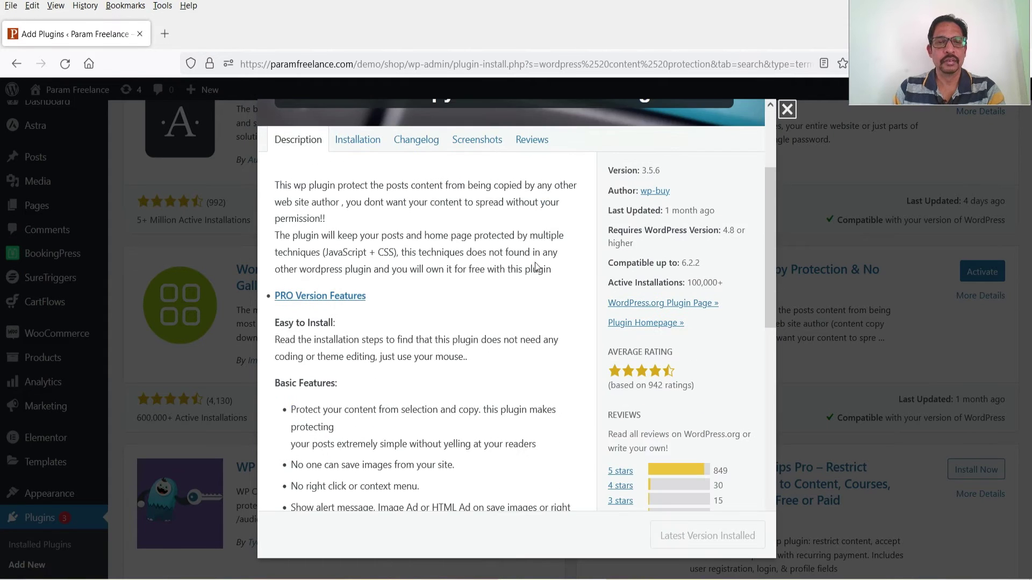
pyautogui.scroll(-4, 534, 263)
pyautogui.scroll(4, 496, 262)
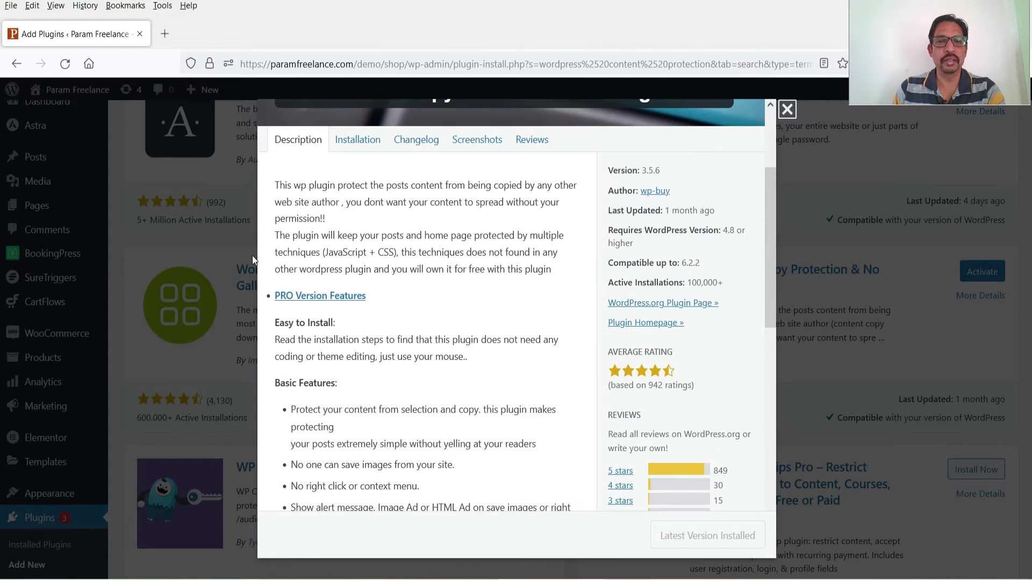
pyautogui.scroll(-4, 379, 293)
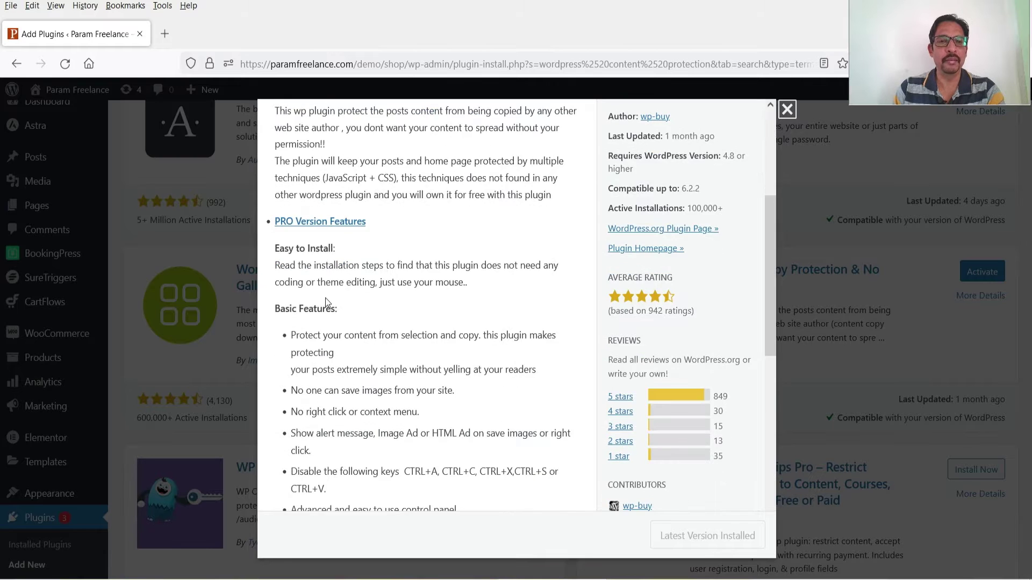
pyautogui.scroll(1, 303, 274)
pyautogui.moveTo(293, 261); pyautogui.dragTo(462, 386)
pyautogui.scroll(-4, 479, 272)
pyautogui.click(480, 261)
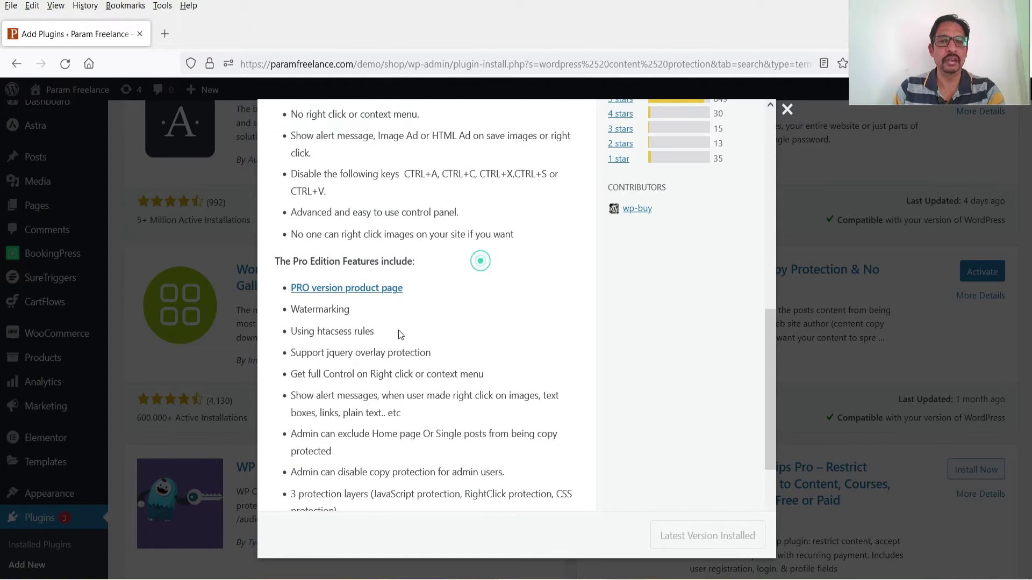
# Examine the plugin's Pro edition feature list and close the details.
pyautogui.scroll(4, 331, 250)
pyautogui.scroll(-7, 406, 293)
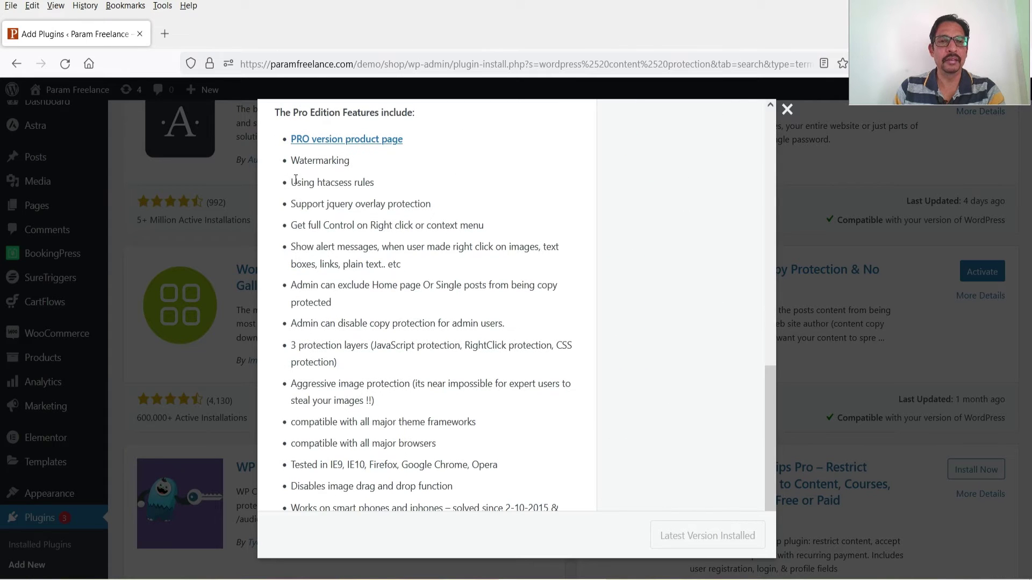
pyautogui.moveTo(296, 161); pyautogui.dragTo(538, 486)
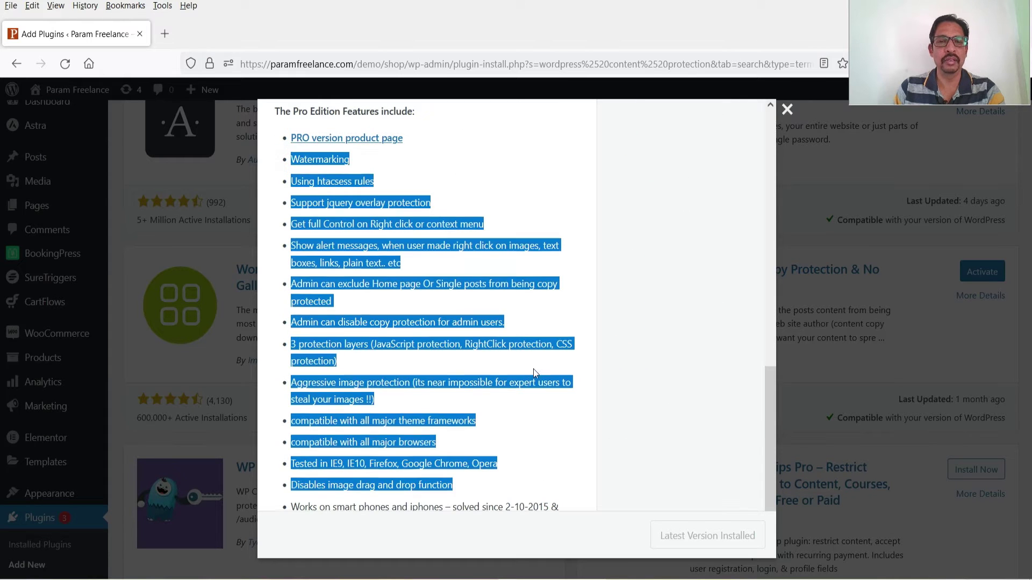
pyautogui.scroll(-1, 453, 317)
pyautogui.click(453, 317)
pyautogui.scroll(17, 484, 353)
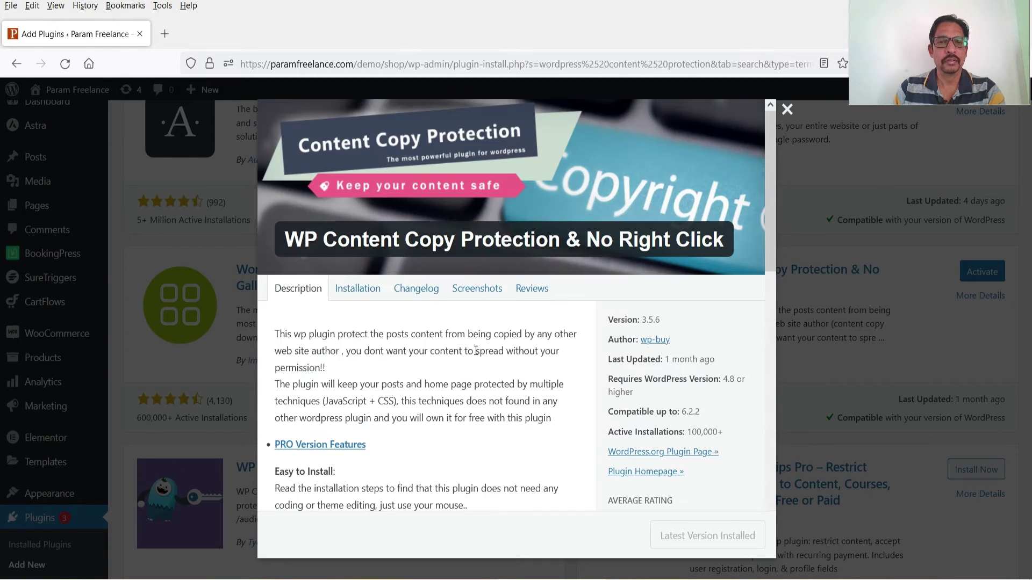
pyautogui.click(786, 110)
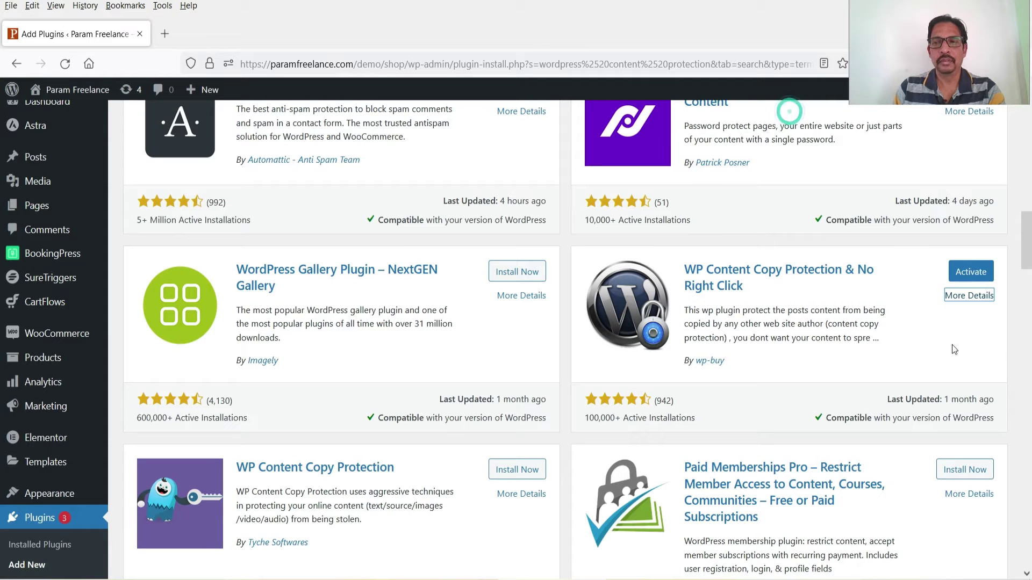
# Activate WP Content Copy Protection & No Right Click and open its main copy protection settings.
pyautogui.click(972, 272)
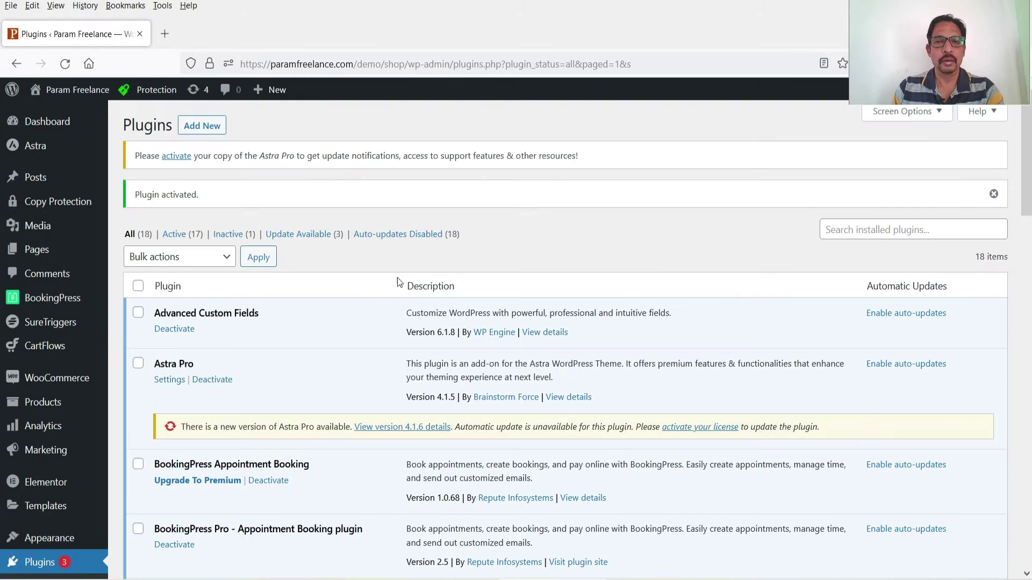
pyautogui.moveTo(70, 205)
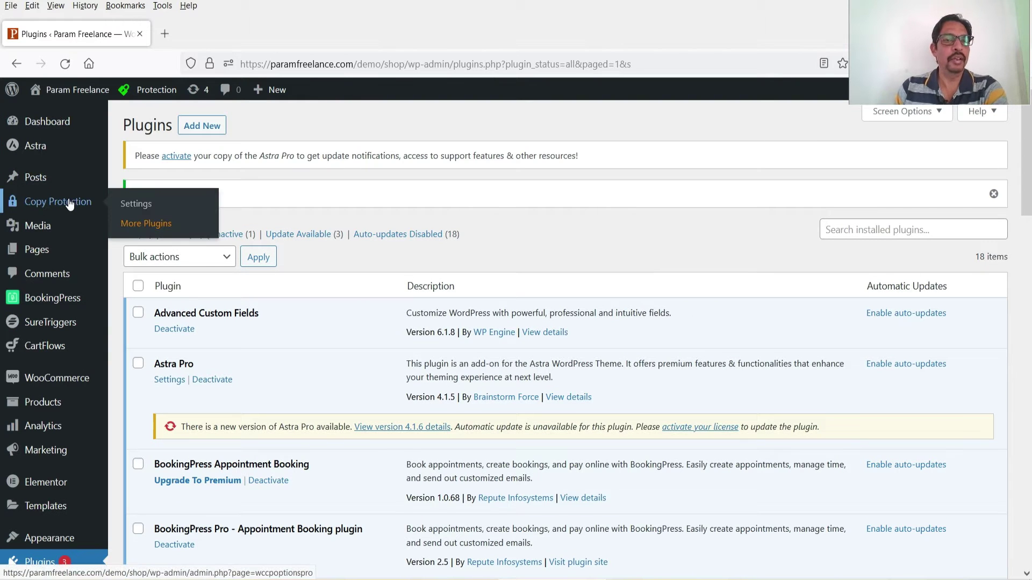
pyautogui.click(69, 202)
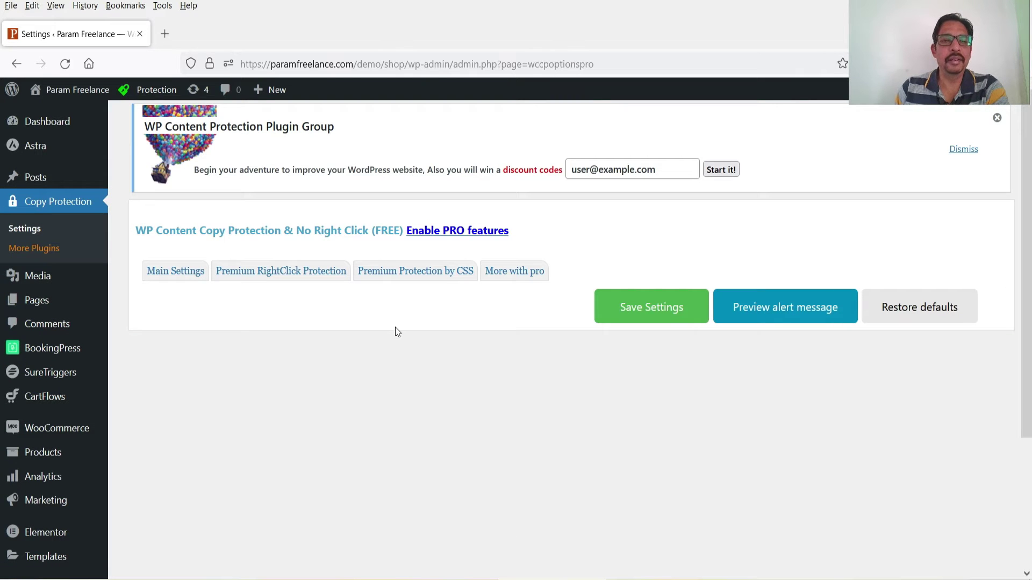
pyautogui.click(183, 273)
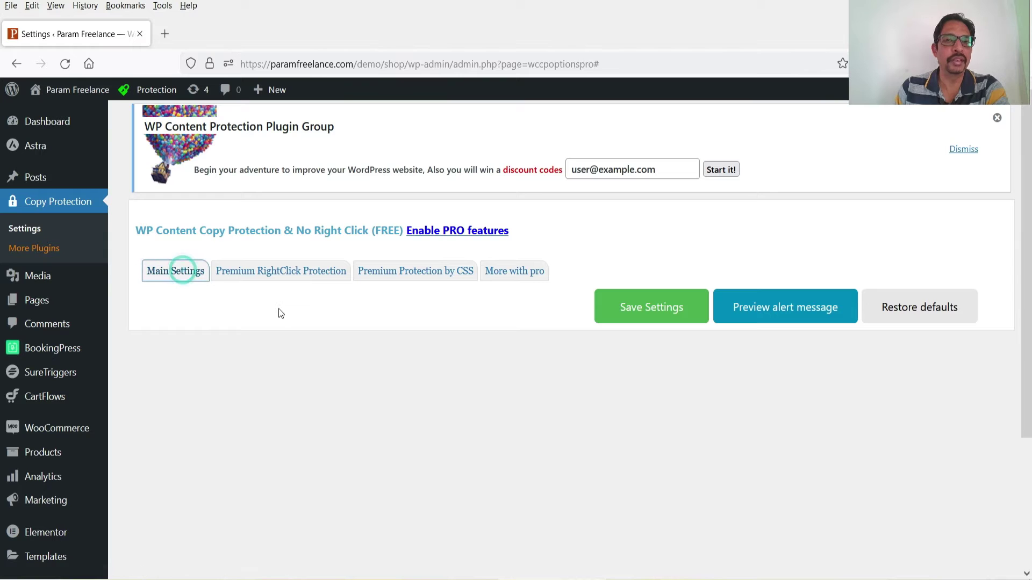
# Check the plugin's premium right-click protection section and preview the alert message.
pyautogui.click(248, 280)
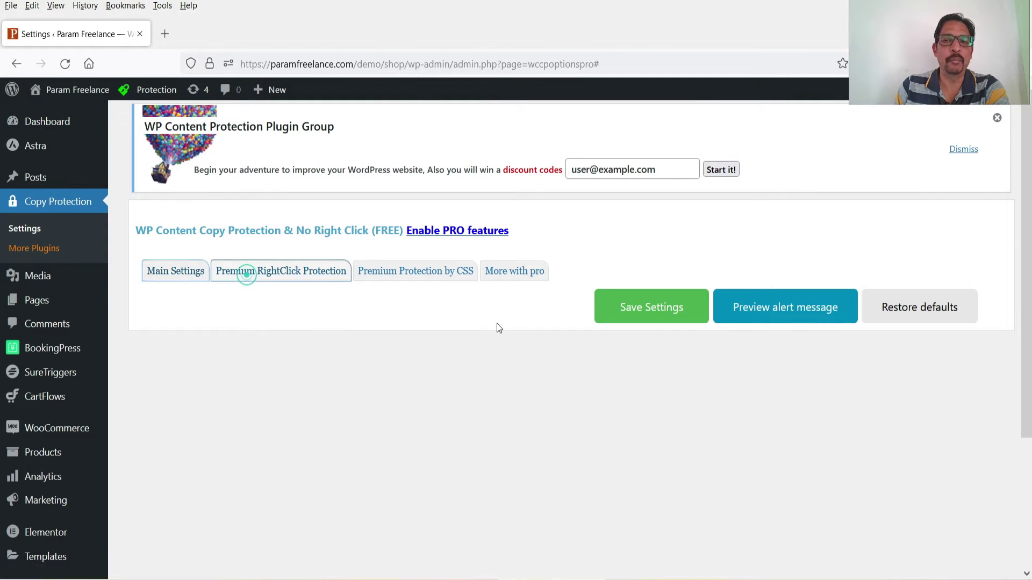
pyautogui.click(788, 318)
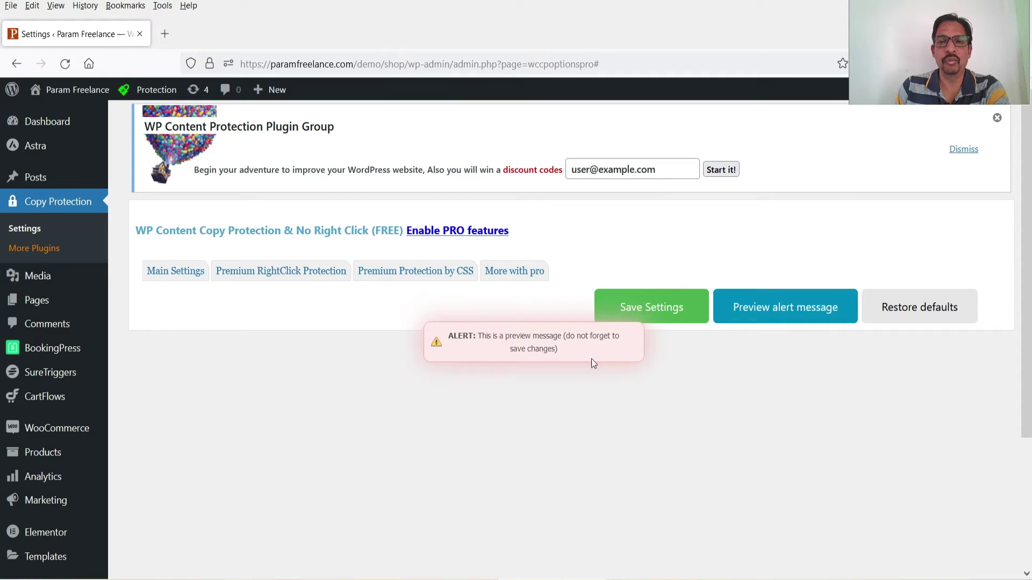
pyautogui.click(772, 437)
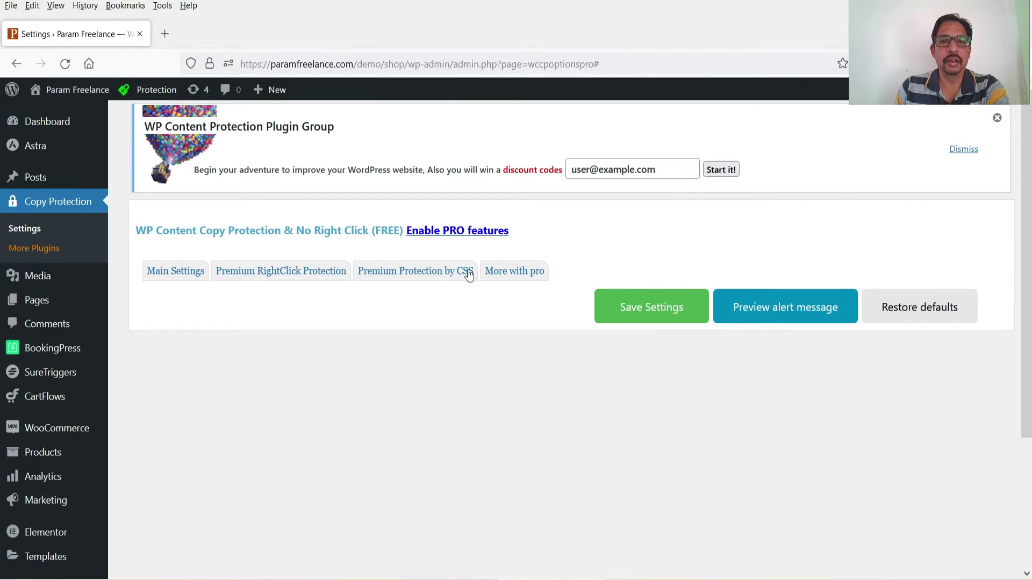
pyautogui.scroll(-3, 427, 274)
pyautogui.scroll(3, 426, 273)
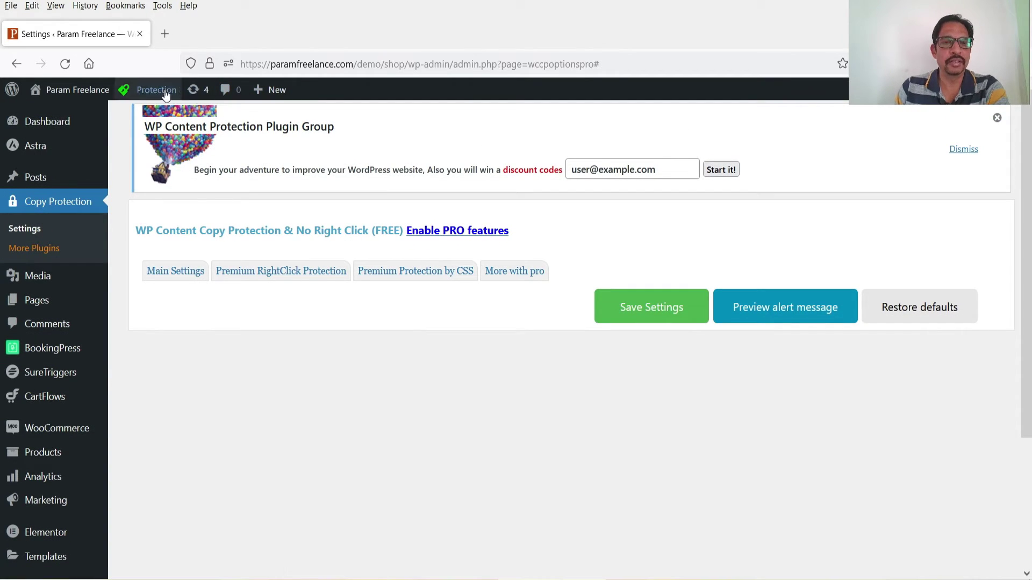
# Switch to the browser window showing the public shop, reload its home page and examine the text and images for copy protection.
pyautogui.hotkey('alt', 'Tab')
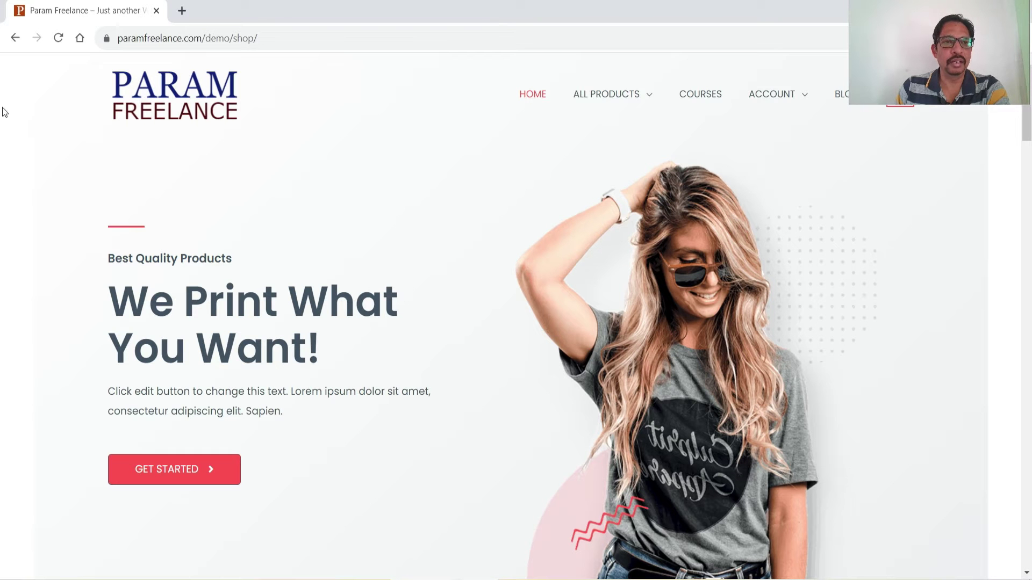
pyautogui.click(59, 37)
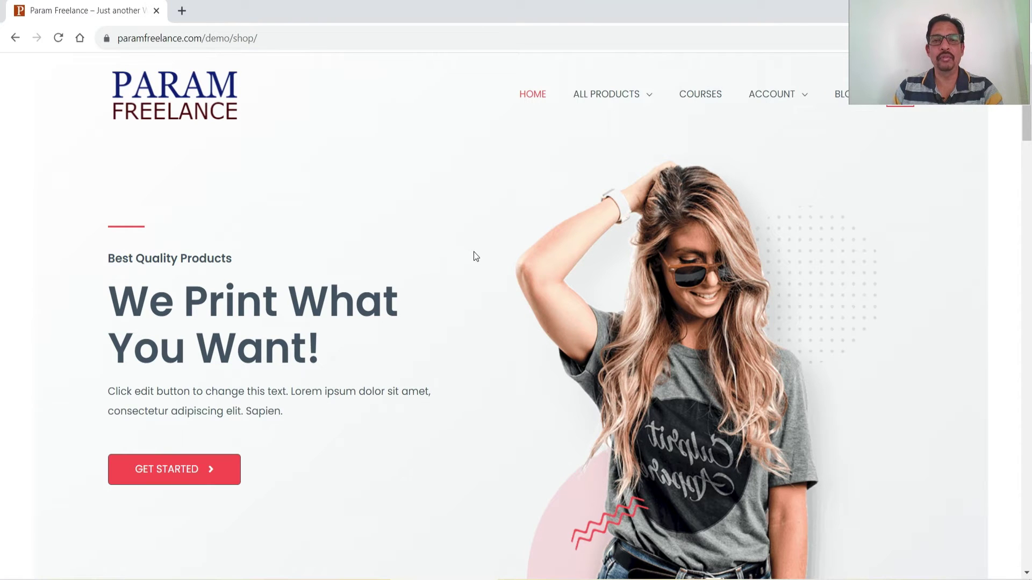
pyautogui.scroll(-4, 370, 231)
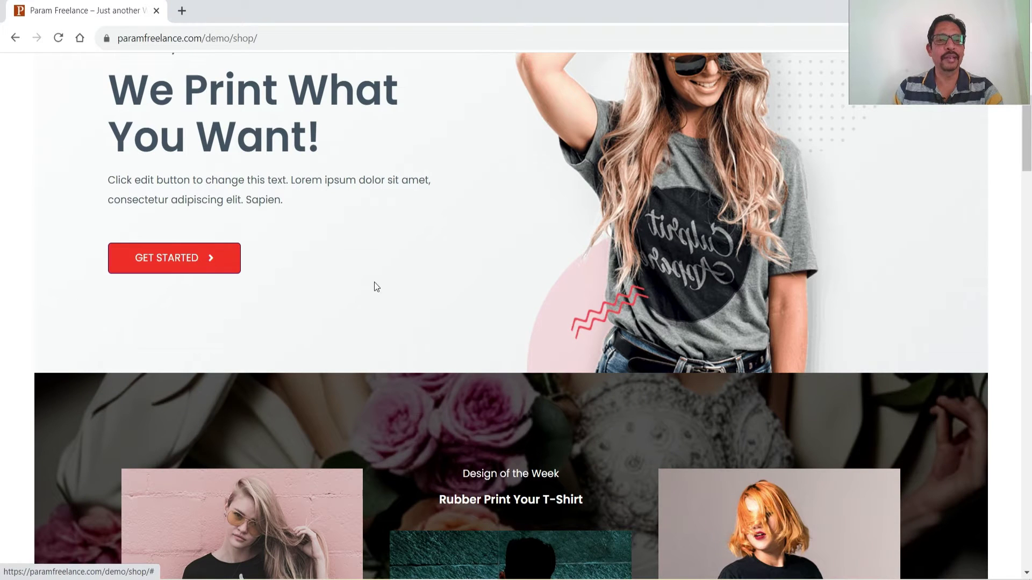
pyautogui.scroll(4, 376, 287)
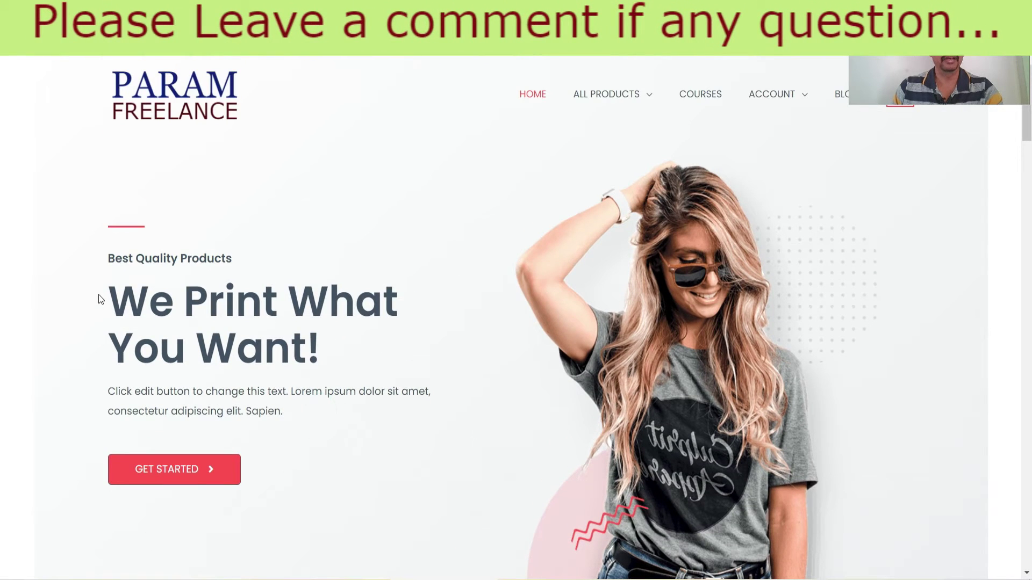
pyautogui.scroll(-4, 760, 205)
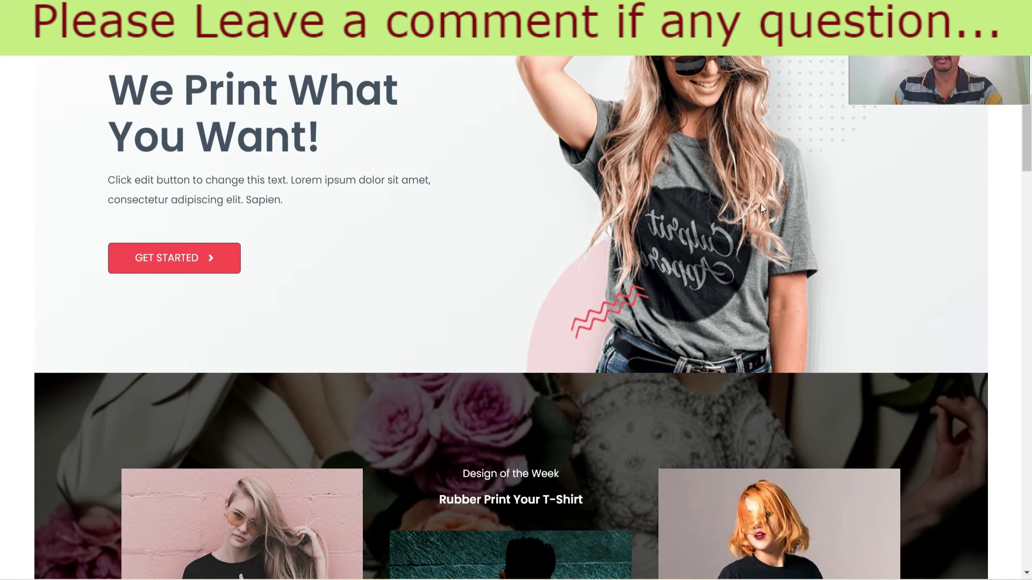
pyautogui.scroll(4, 727, 198)
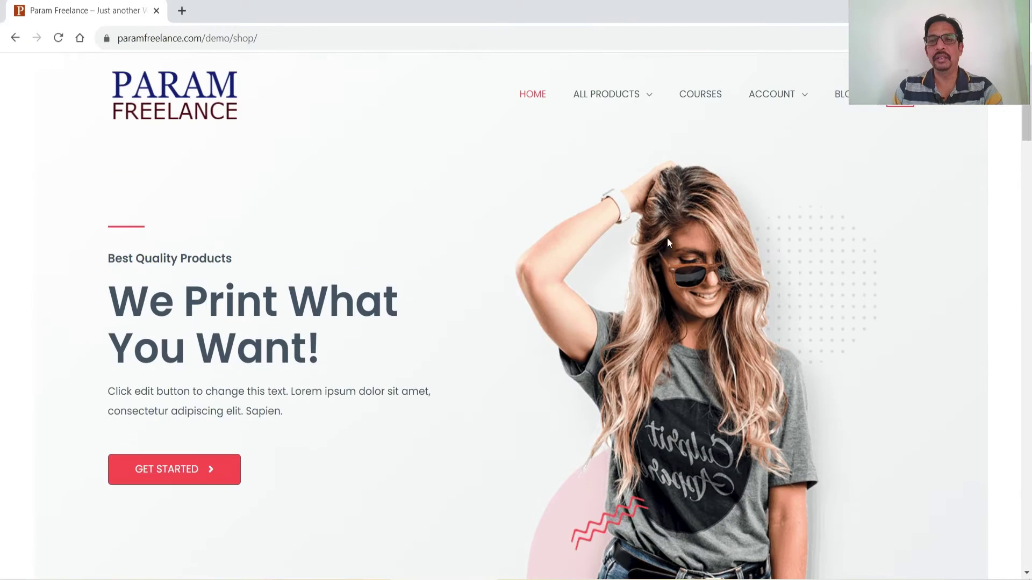
pyautogui.scroll(-8, 760, 284)
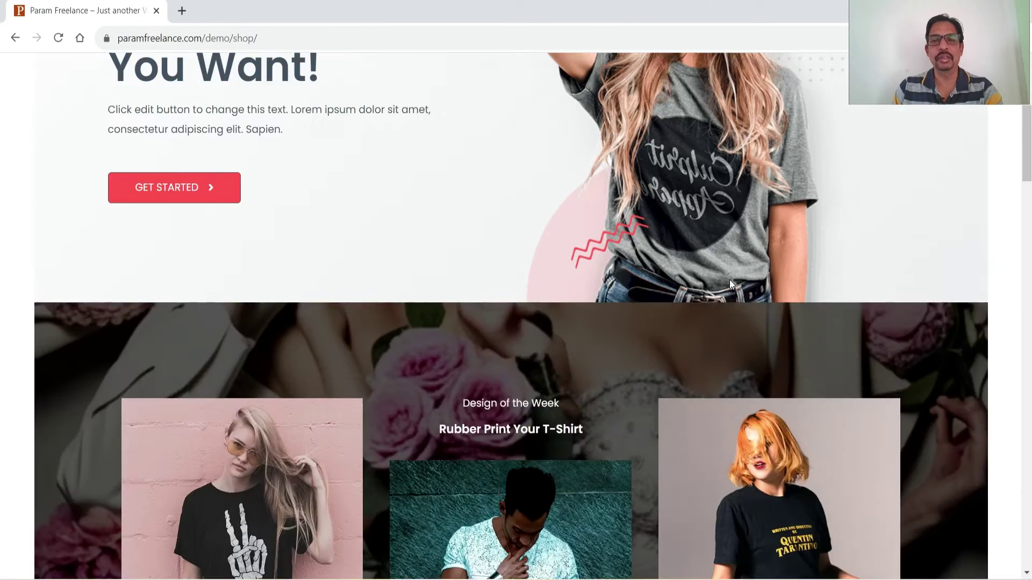
pyautogui.scroll(8, 706, 279)
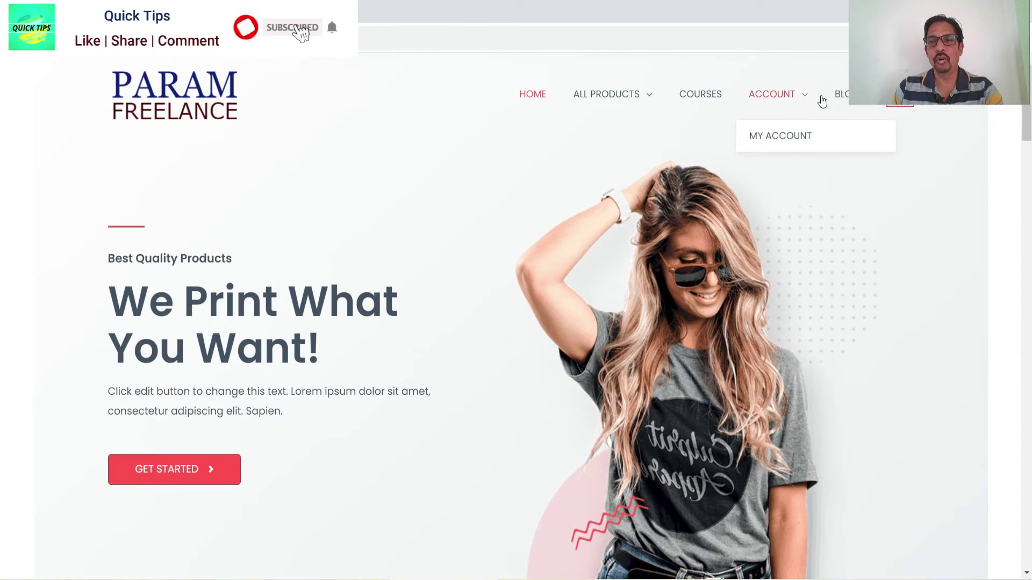
# Open the shop's blog page and try to select the No More Mistakes With Construction title and excerpt.
pyautogui.click(822, 129)
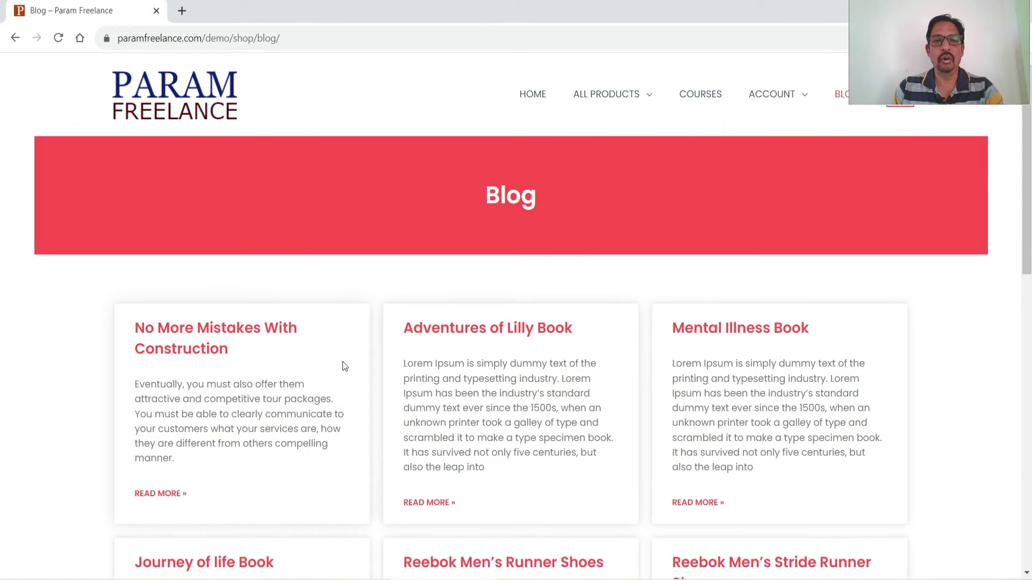
pyautogui.click(273, 351)
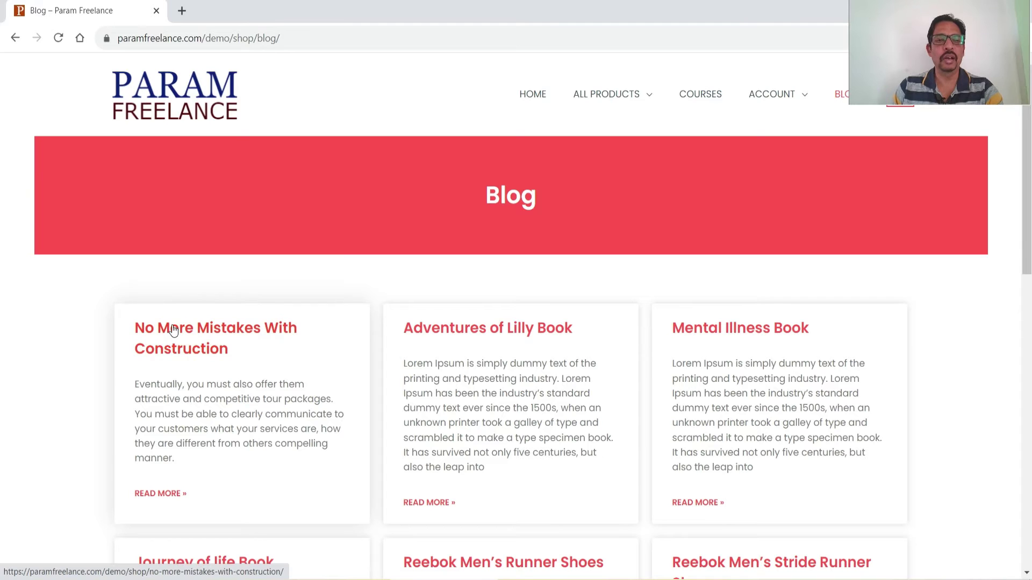
pyautogui.click(136, 378)
pyautogui.click(192, 464)
pyautogui.click(134, 242)
pyautogui.click(198, 306)
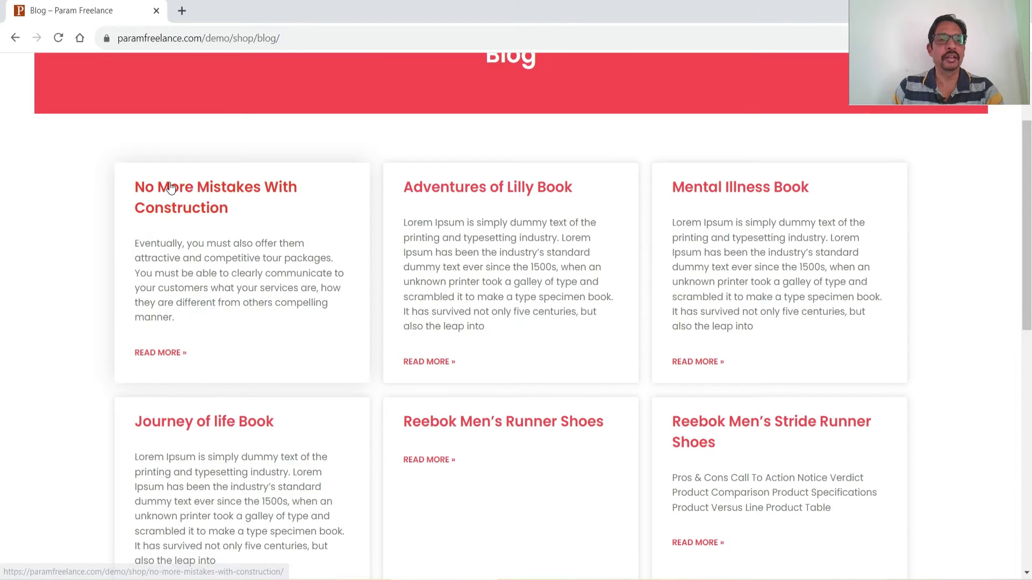
# Open the No More Mistakes With Construction post and examine its body text and header image for copy protection.
pyautogui.click(228, 188)
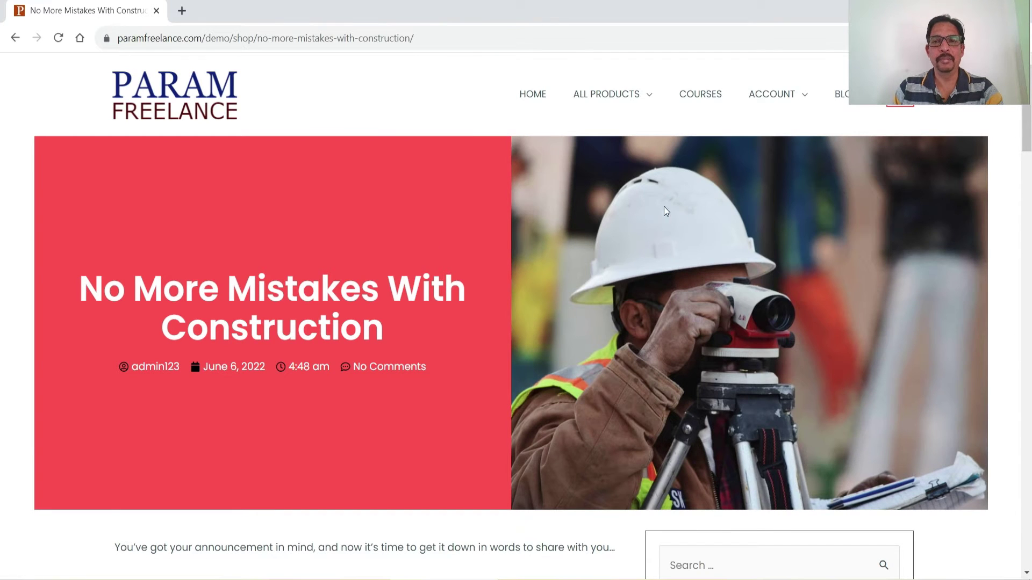
pyautogui.scroll(-4, 659, 201)
pyautogui.scroll(-4, 595, 203)
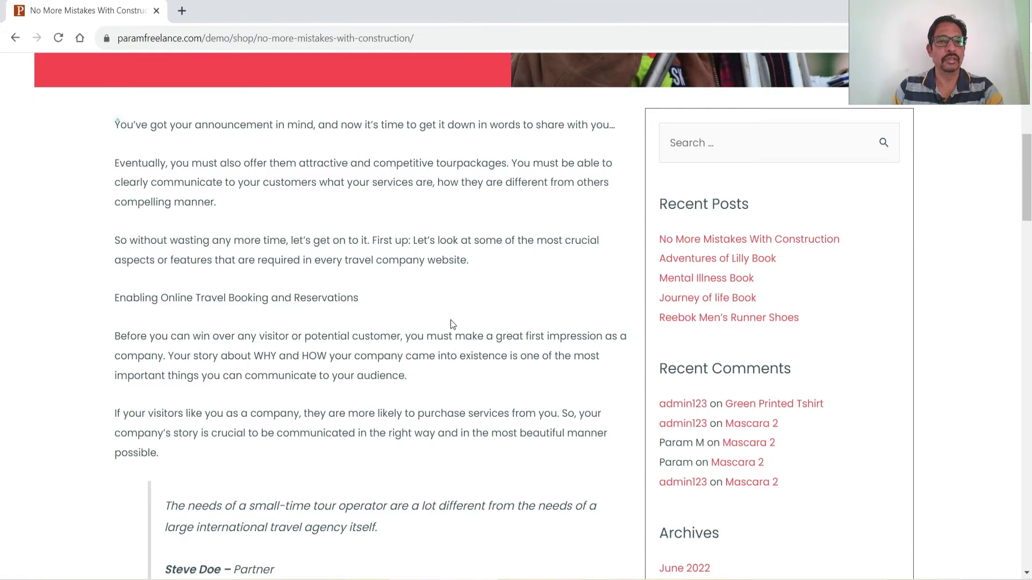
pyautogui.scroll(-4, 490, 261)
pyautogui.scroll(12, 649, 260)
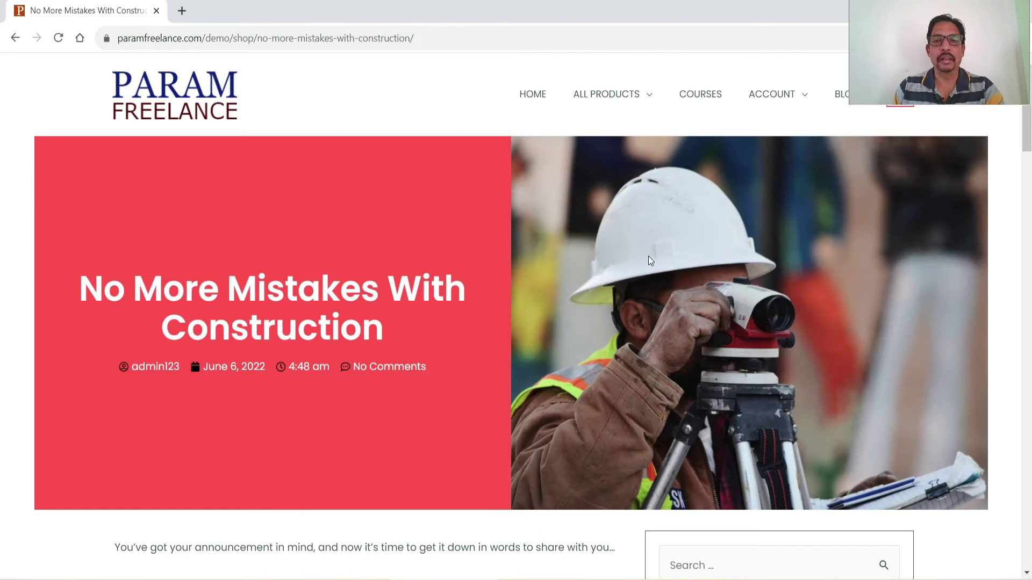
pyautogui.scroll(-5, 647, 256)
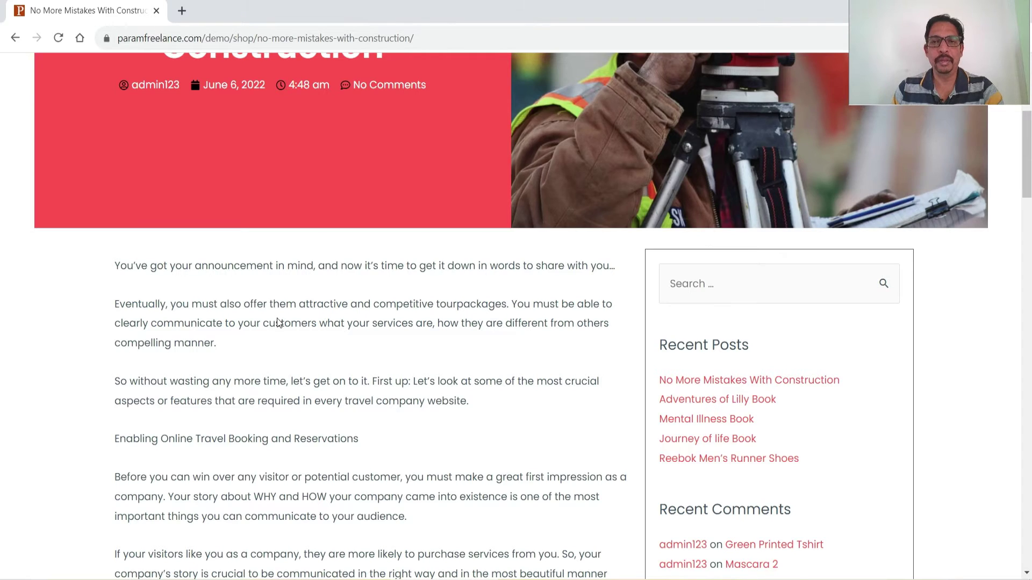
pyautogui.scroll(-9, 279, 323)
pyautogui.scroll(14, 290, 315)
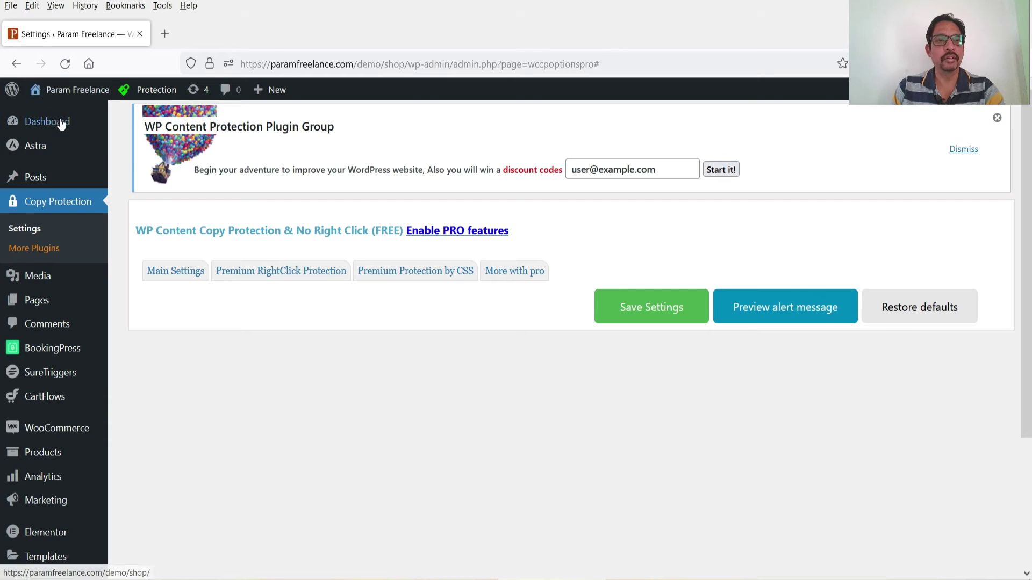
# Switch back to the WordPress admin window, open the shop's front page in a new tab and look through its content.
pyautogui.moveTo(63, 100)
pyautogui.rightClick(59, 115)
pyautogui.click(90, 122)
pyautogui.click(226, 34)
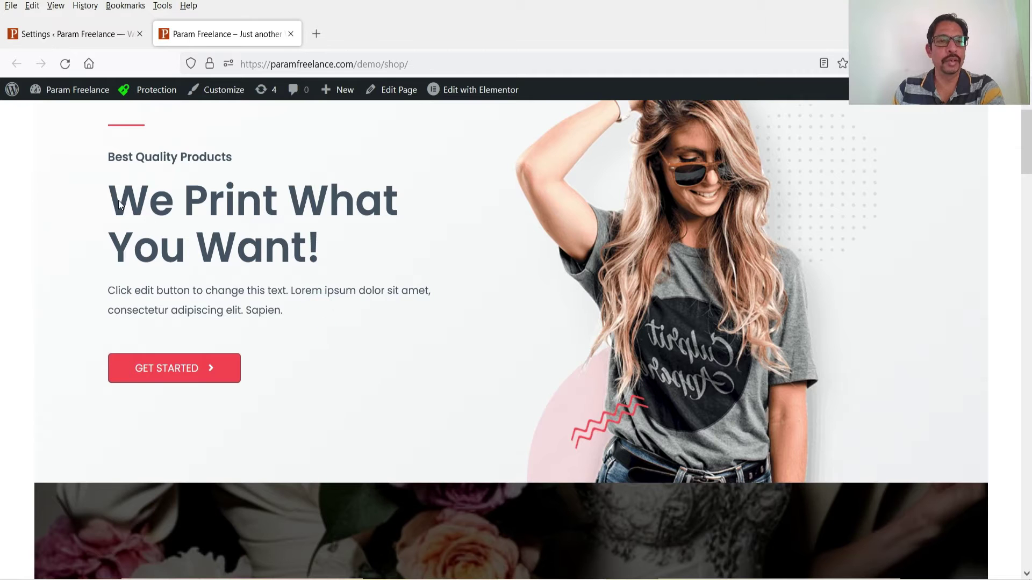
pyautogui.scroll(-10, 293, 278)
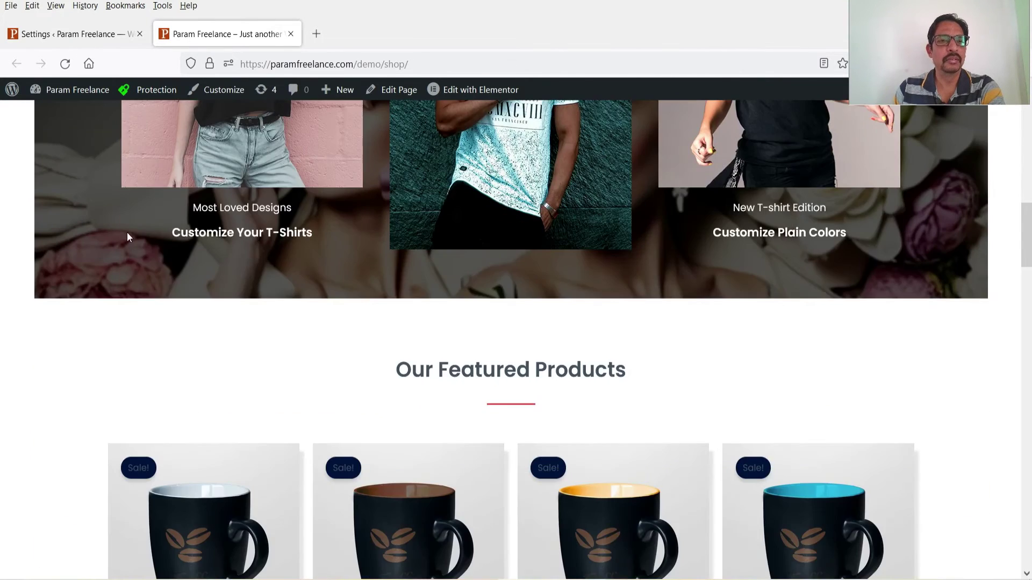
pyautogui.scroll(-8, 411, 406)
pyautogui.scroll(6, 391, 380)
pyautogui.scroll(-5, 820, 381)
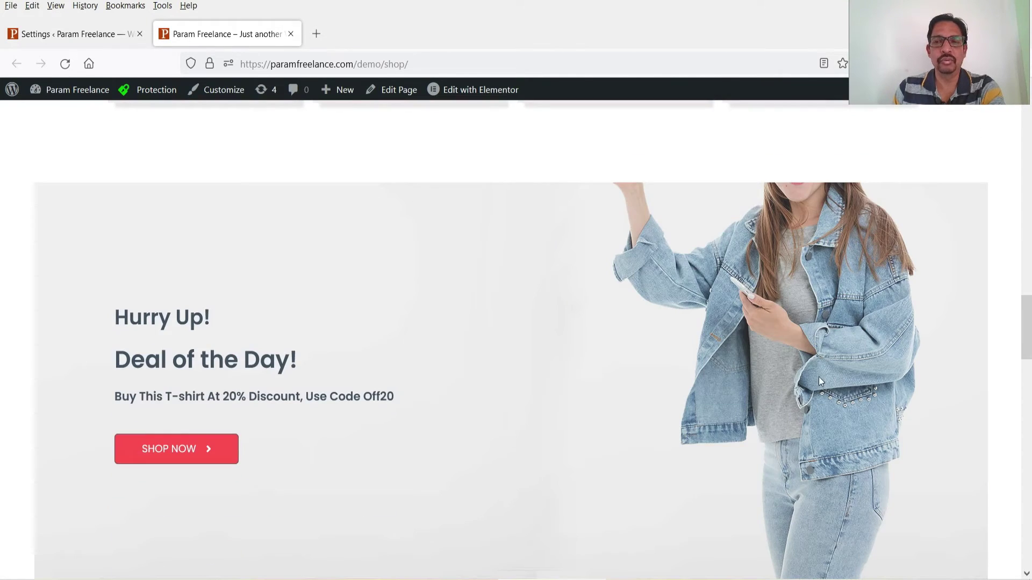
pyautogui.scroll(5, 839, 372)
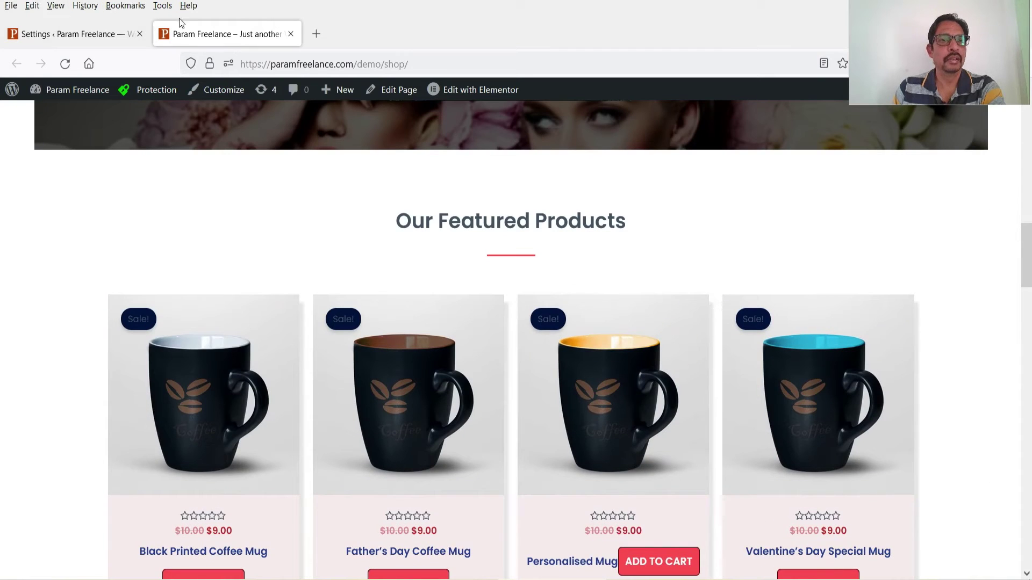
# Examine the front page's general, media, permissions and security information in Page Info, and close it.
pyautogui.click(162, 5)
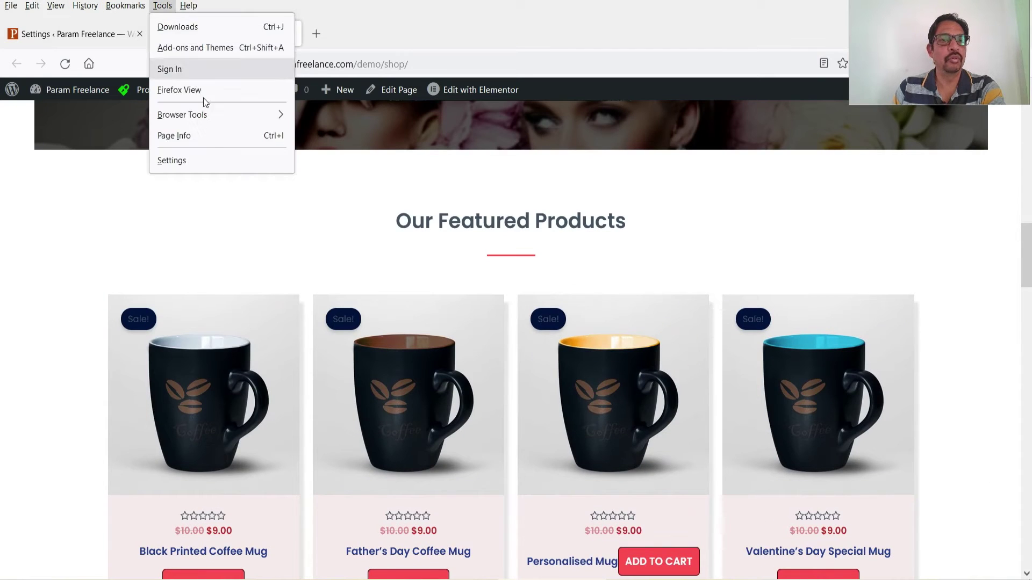
pyautogui.click(206, 138)
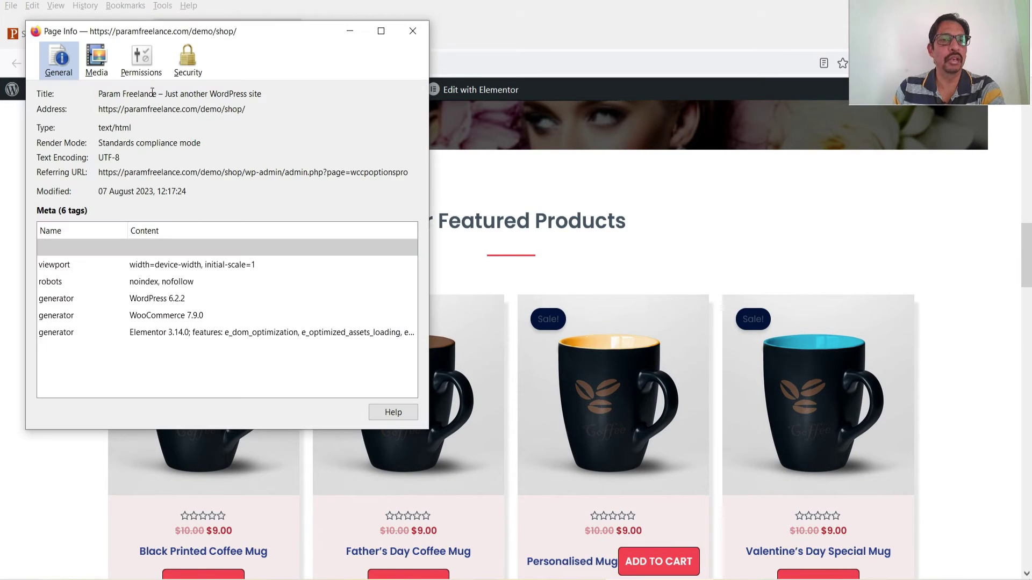
pyautogui.click(91, 67)
pyautogui.click(139, 69)
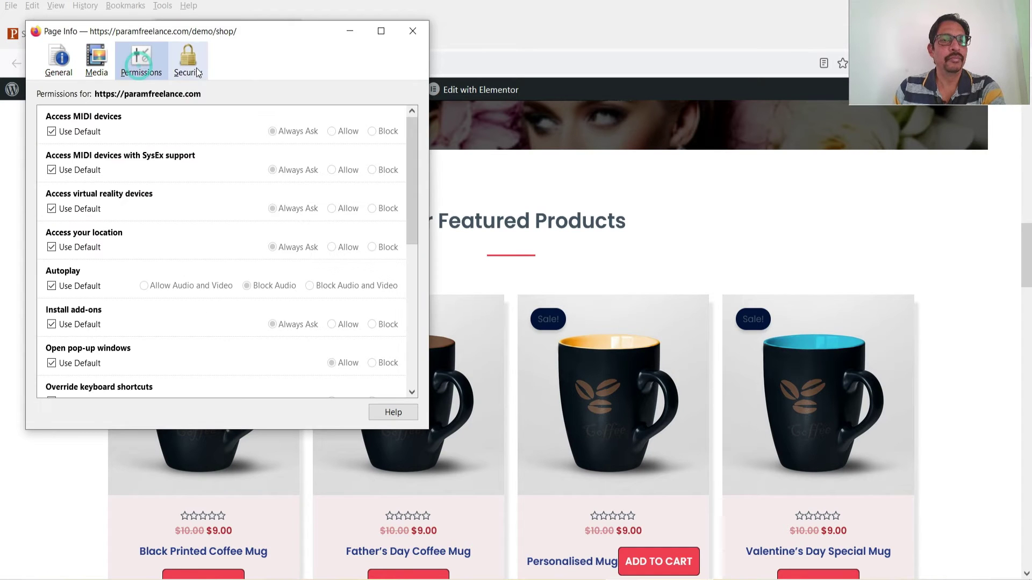
pyautogui.click(195, 69)
pyautogui.click(141, 65)
pyautogui.click(97, 74)
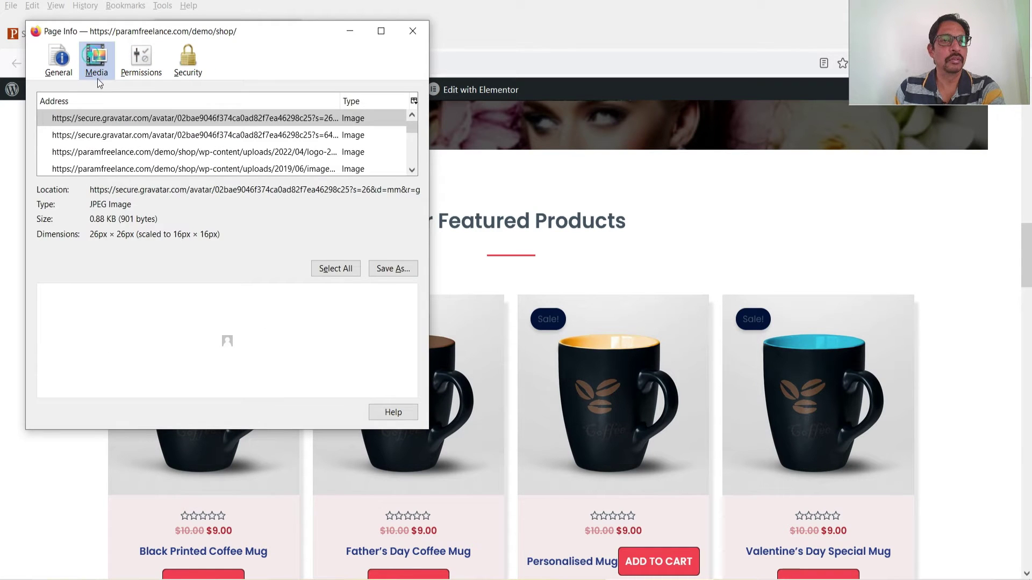
pyautogui.click(58, 61)
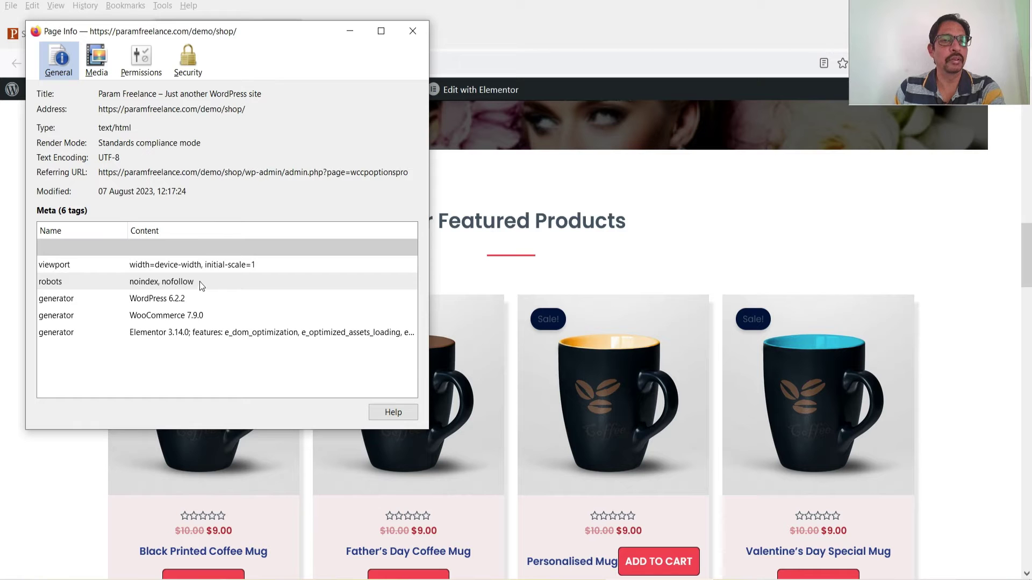
pyautogui.click(413, 31)
pyautogui.click(188, 6)
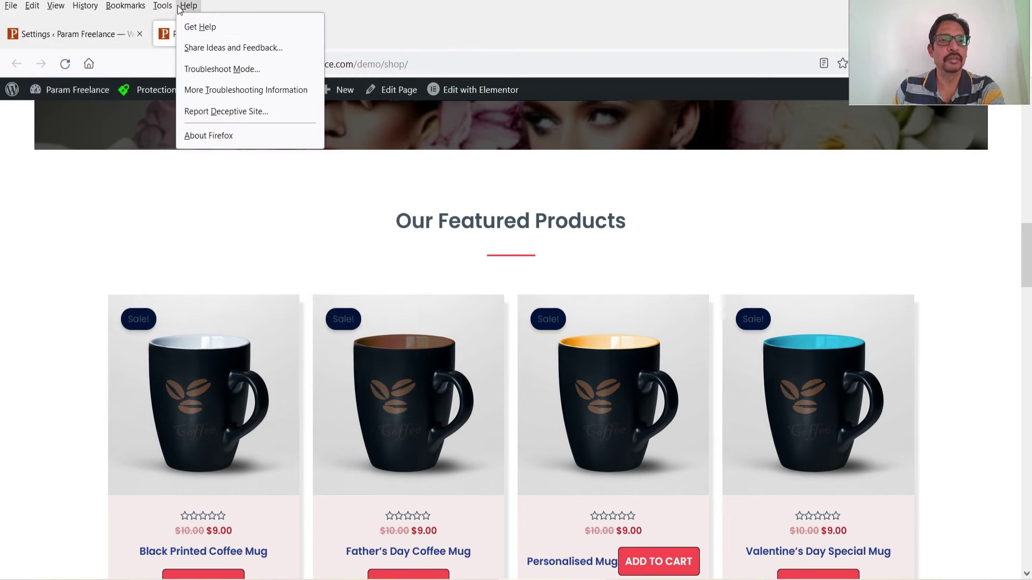
pyautogui.moveTo(55, 5)
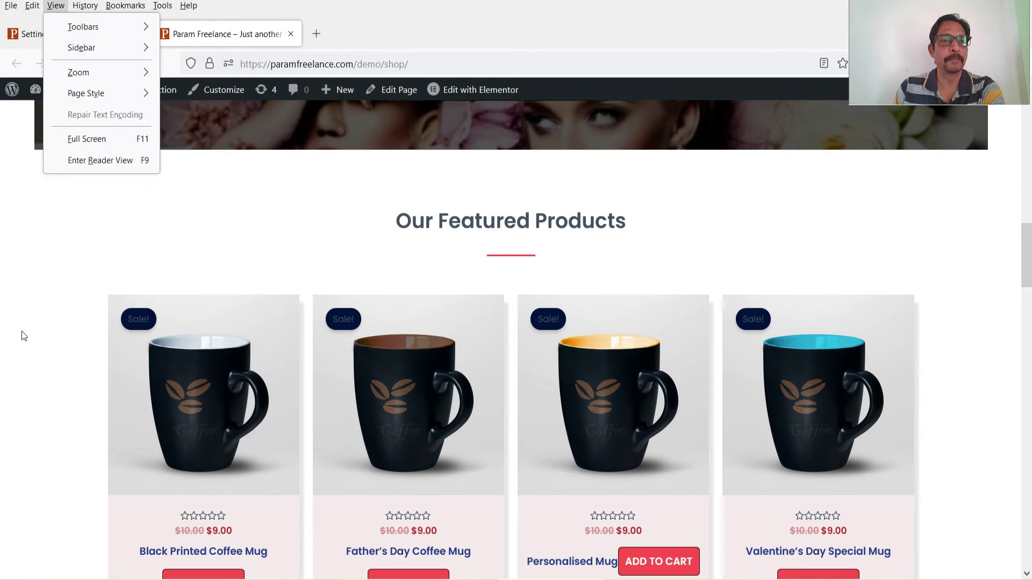
pyautogui.click(24, 336)
# Add the Father's Day Coffee Mug from the featured products to the cart.
pyautogui.scroll(15, 614, 288)
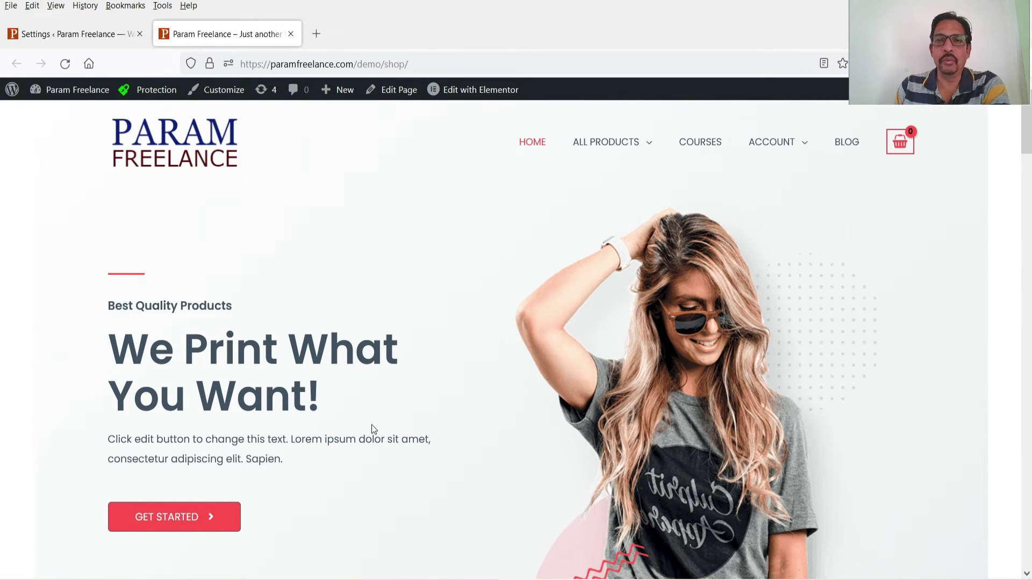
pyautogui.scroll(-5, 396, 380)
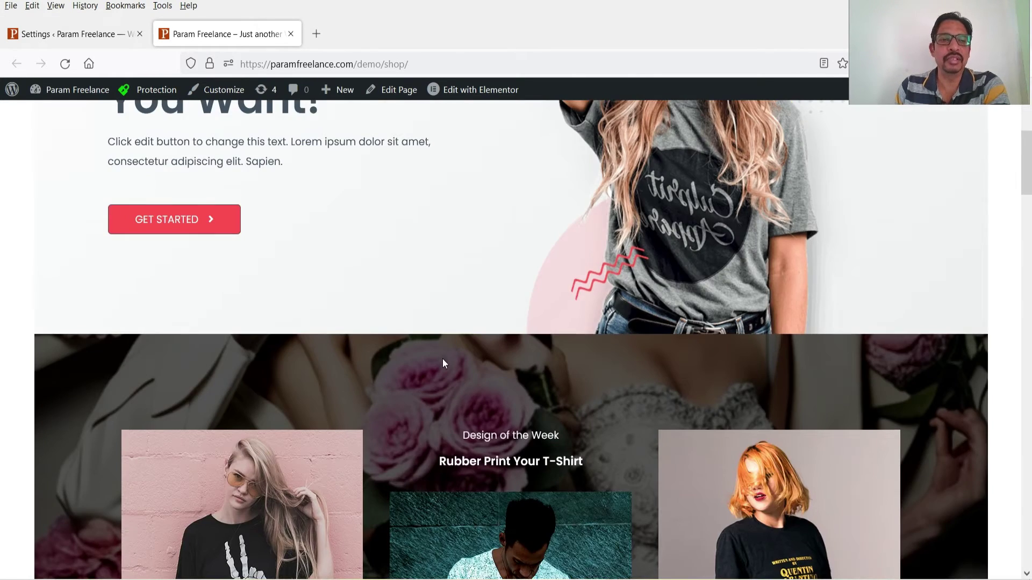
pyautogui.scroll(-5, 444, 361)
pyautogui.scroll(-5, 441, 380)
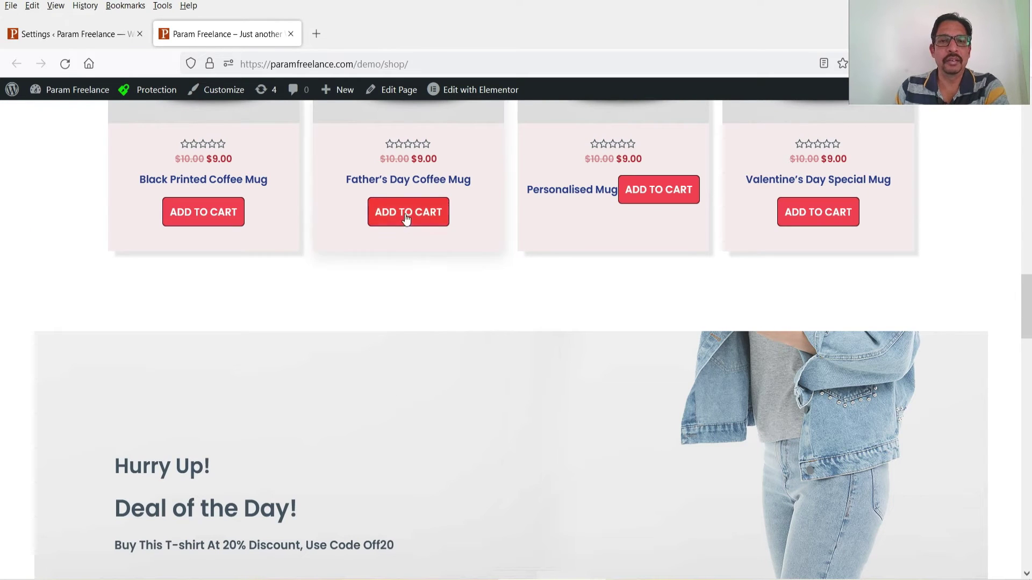
pyautogui.scroll(3, 429, 382)
pyautogui.click(427, 370)
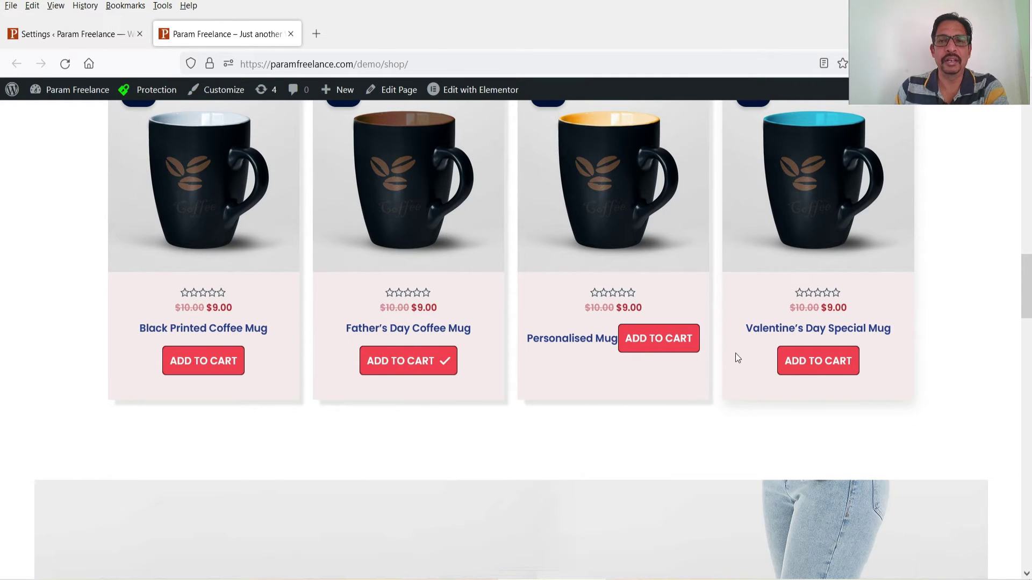
# Open the shopping cart in the page header and proceed to checkout with the Father's Day Coffee Mug.
pyautogui.scroll(15, 739, 322)
pyautogui.moveTo(901, 159)
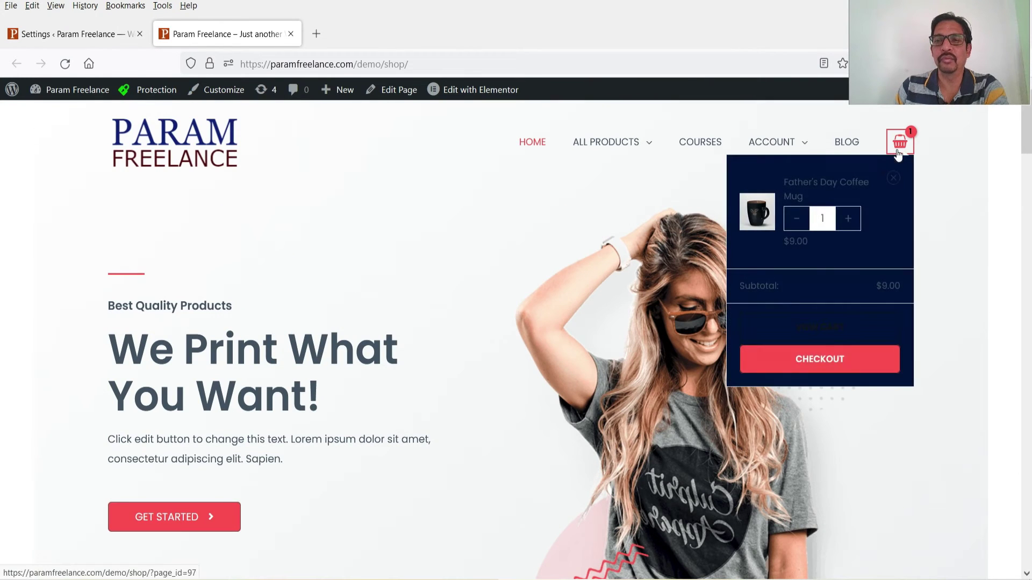
pyautogui.click(818, 353)
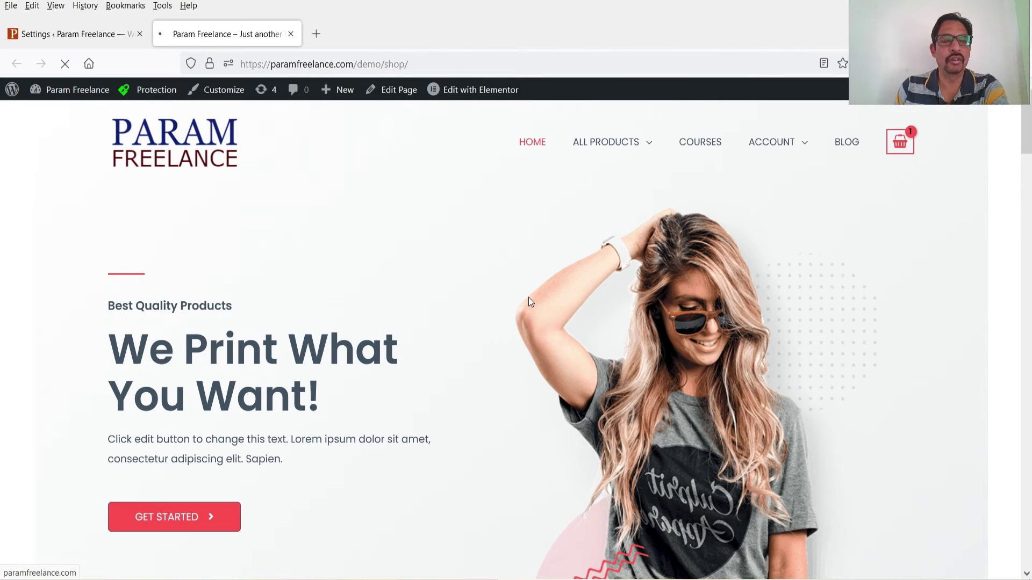
# Test whether the text in the first name and last name fields of the billing details can be selected.
pyautogui.doubleClick(152, 359)
pyautogui.click(333, 358)
pyautogui.doubleClick(353, 358)
pyautogui.click(324, 357)
pyautogui.doubleClick(327, 359)
pyautogui.click(345, 369)
pyautogui.doubleClick(342, 365)
pyautogui.click(340, 365)
pyautogui.click(153, 401)
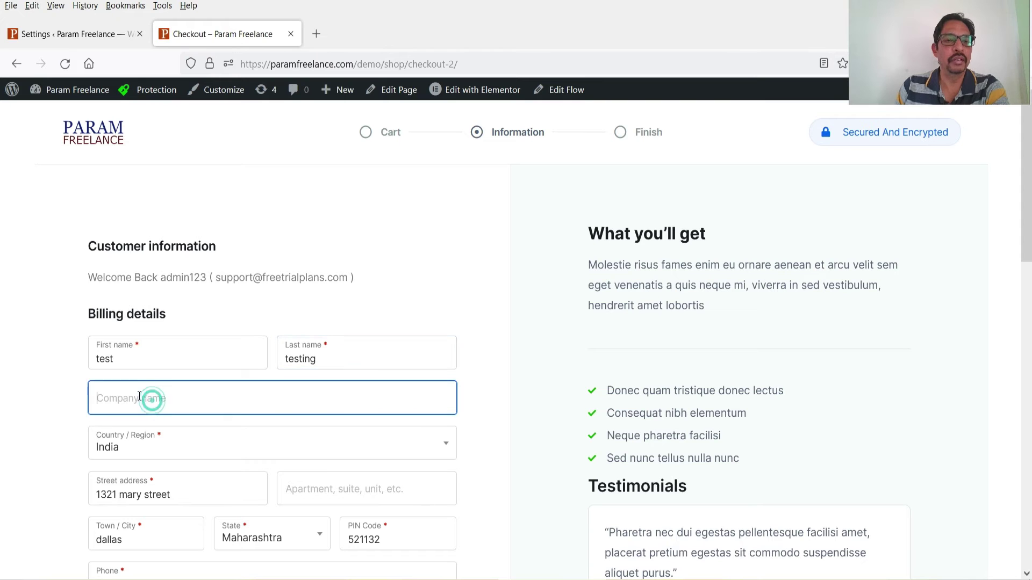
# Copy the last name from the billing details into the Company name field.
pyautogui.doubleClick(319, 360)
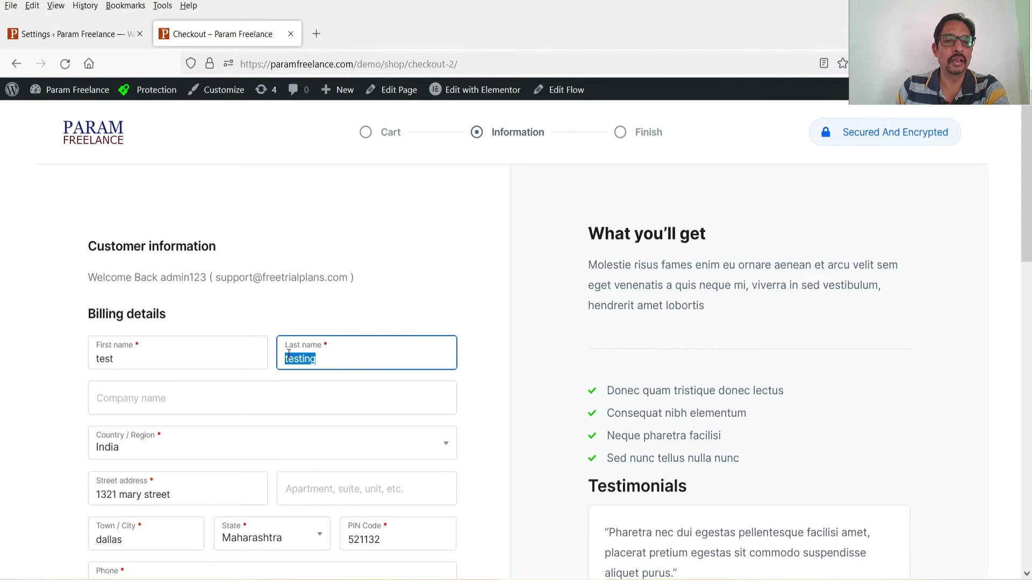
pyautogui.click(330, 361)
pyautogui.doubleClick(350, 367)
pyautogui.hotkey('ctrl', 'c')
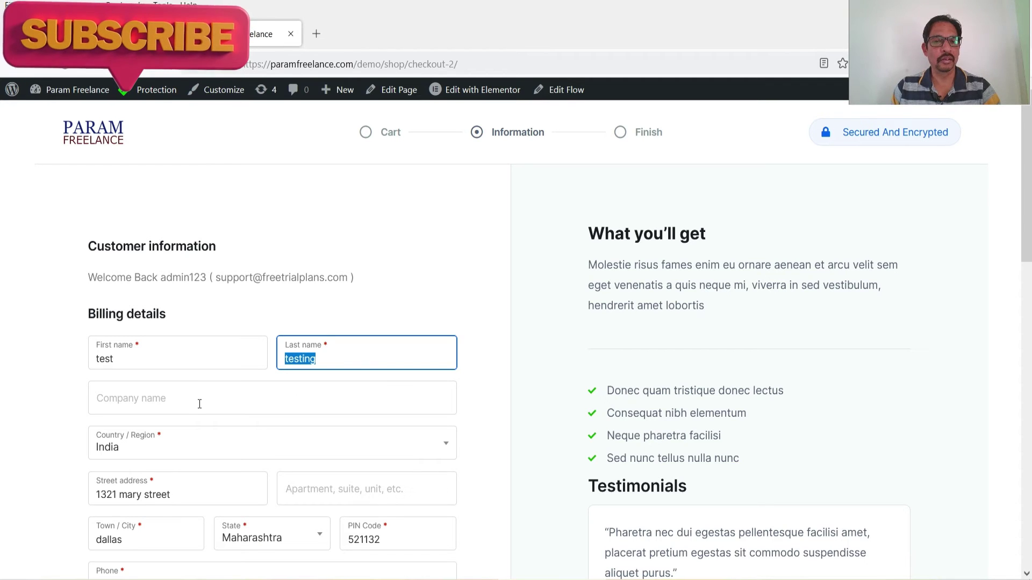
pyautogui.click(275, 401)
pyautogui.hotkey('ctrl', 'v')
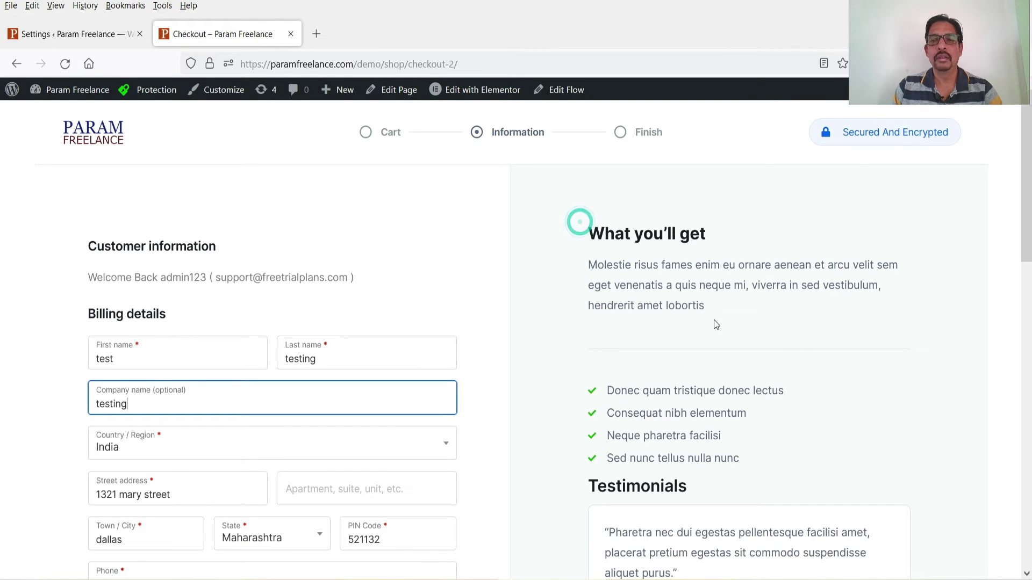
# Look through the checkout page's order summary and payment options, and close the checkout tab.
pyautogui.scroll(-3, 729, 322)
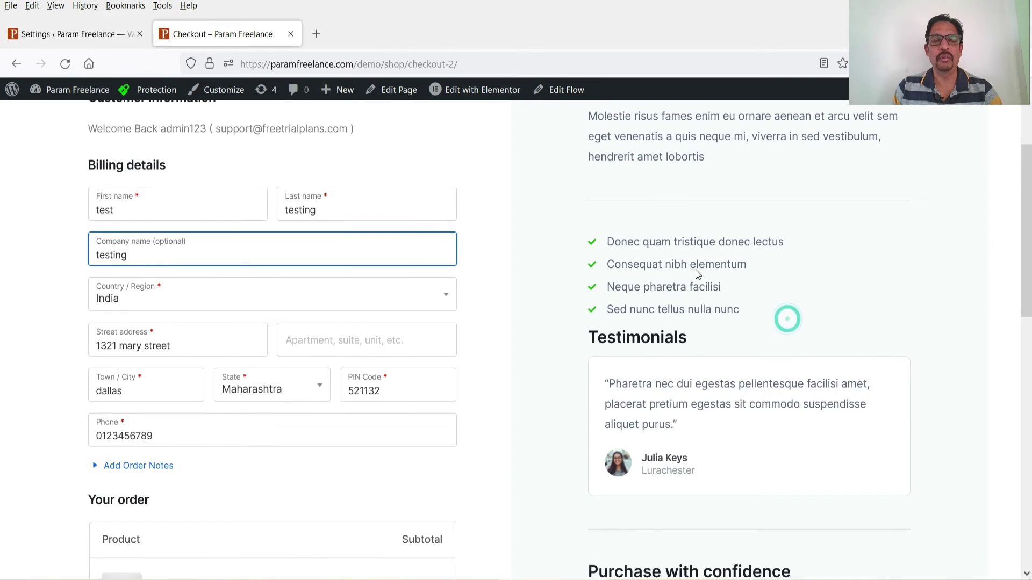
pyautogui.scroll(-10, 785, 317)
pyautogui.scroll(-3, 558, 291)
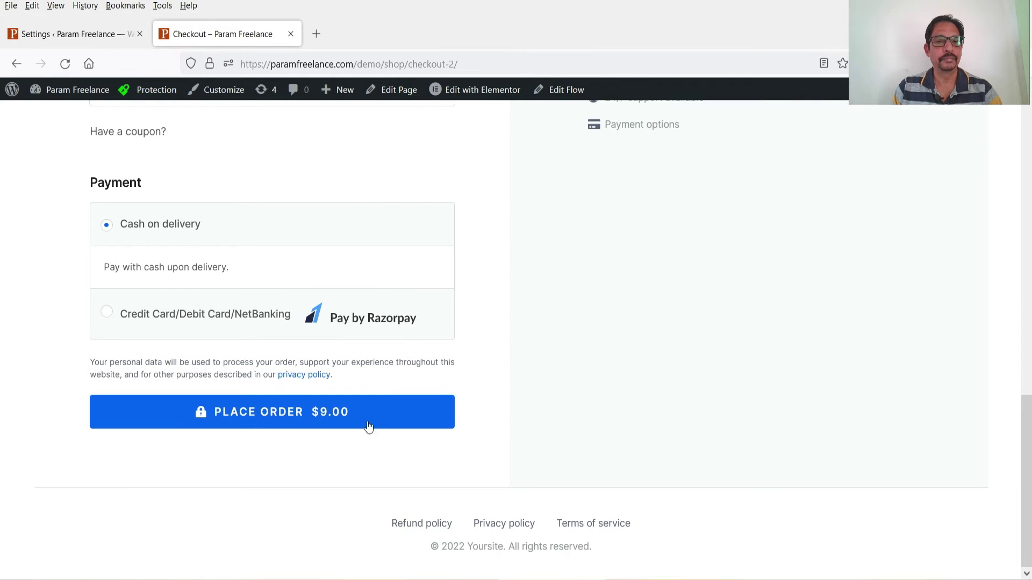
pyautogui.scroll(1, 617, 390)
pyautogui.scroll(12, 617, 390)
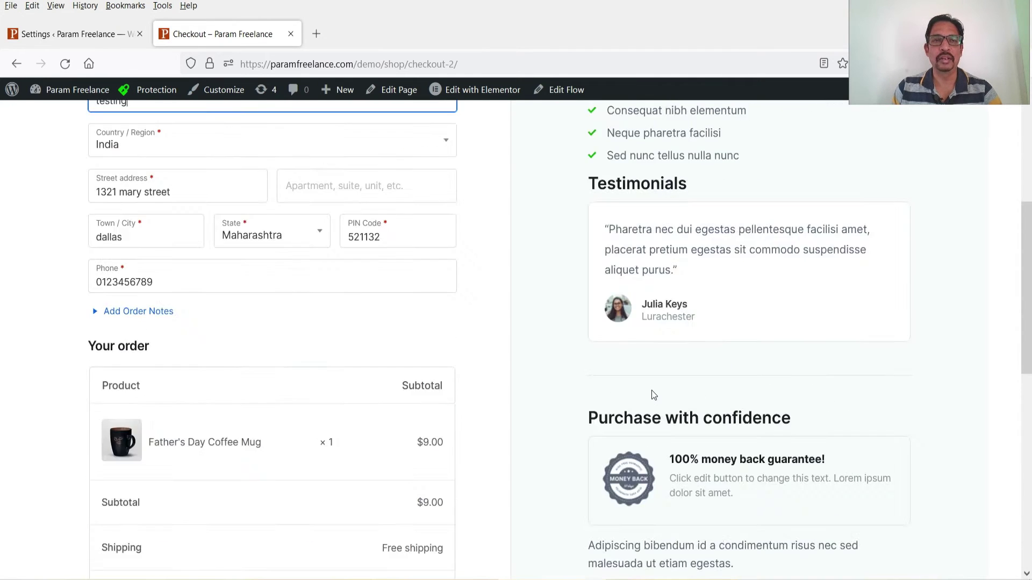
pyautogui.click(290, 34)
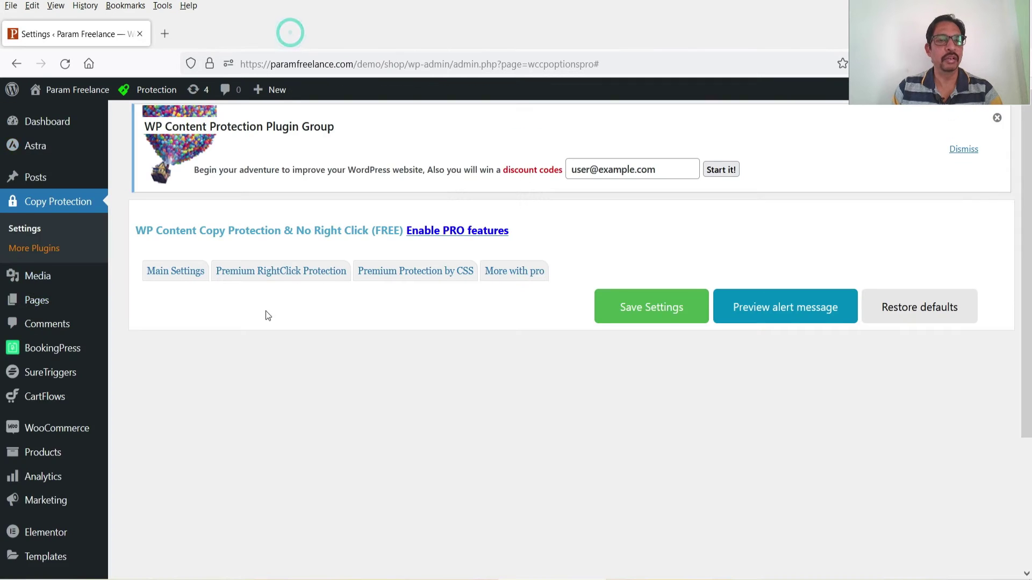
# Deactivate the WP Content Copy Protection & No Right Click plugin in the list of installed plugins.
pyautogui.scroll(-3, 265, 310)
pyautogui.click(52, 451)
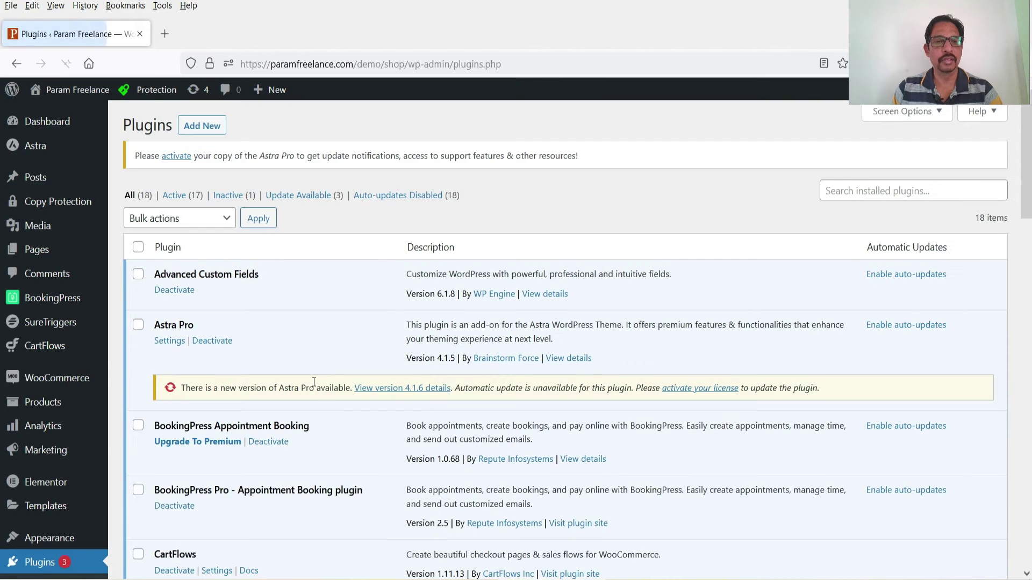
pyautogui.scroll(-10, 301, 371)
pyautogui.scroll(-10, 301, 371)
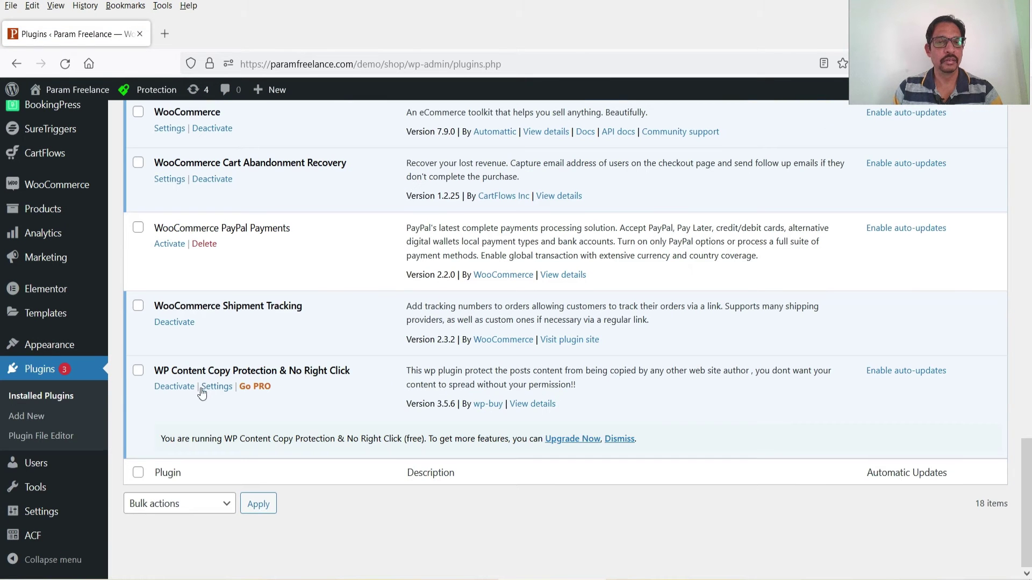
pyautogui.click(178, 385)
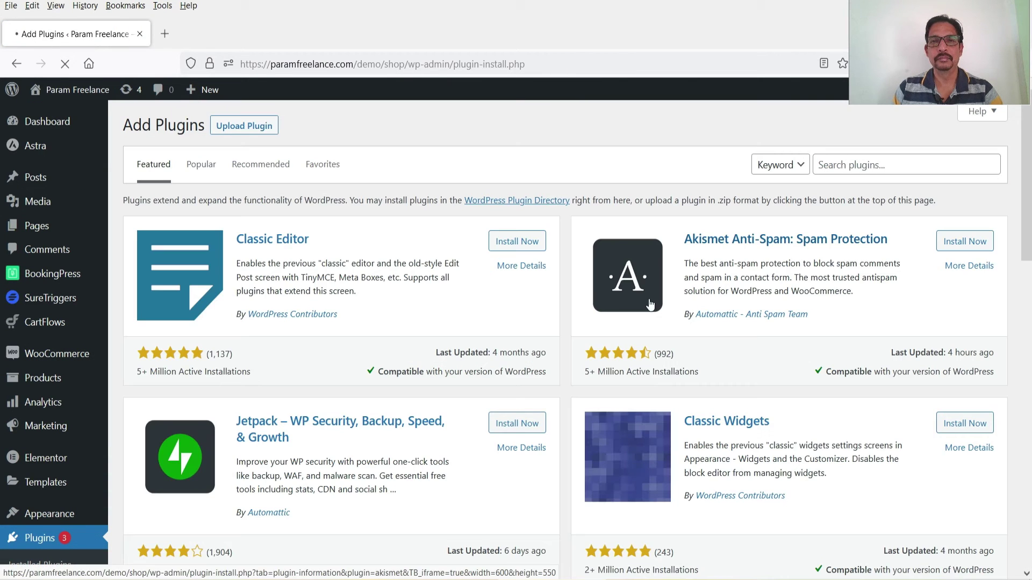
# Search the plugin directory for "wordpress content protection" and install Secure Copy Content Protection and Content Locking.
pyautogui.click(842, 162)
pyautogui.write('wordp')
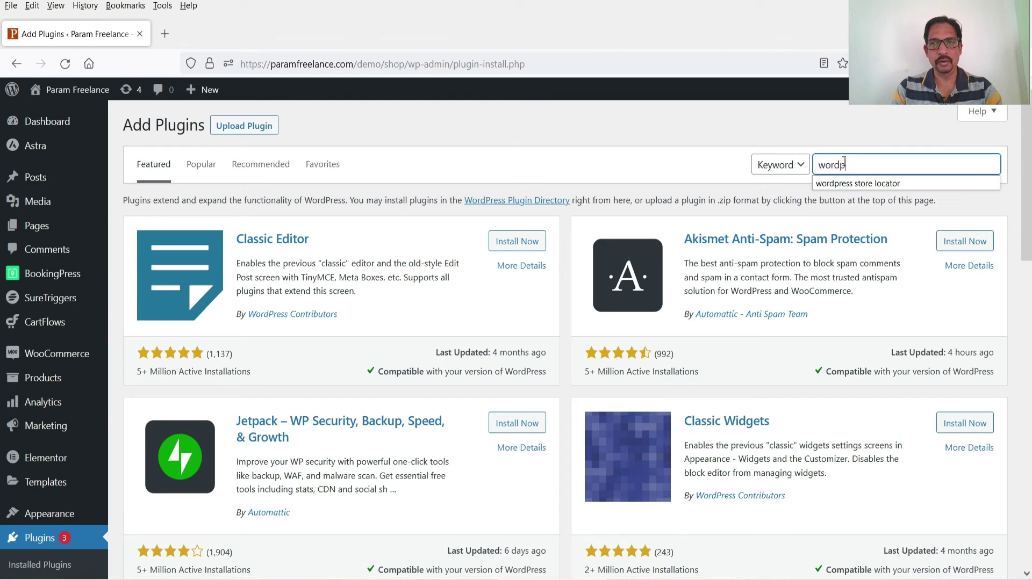
pyautogui.write('ress content protection')
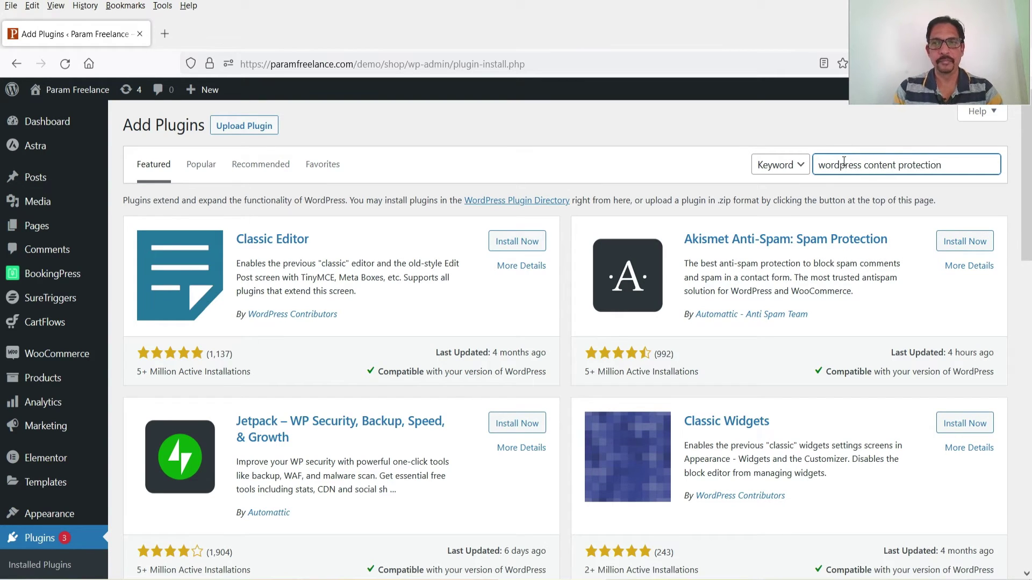
pyautogui.scroll(-3, 780, 215)
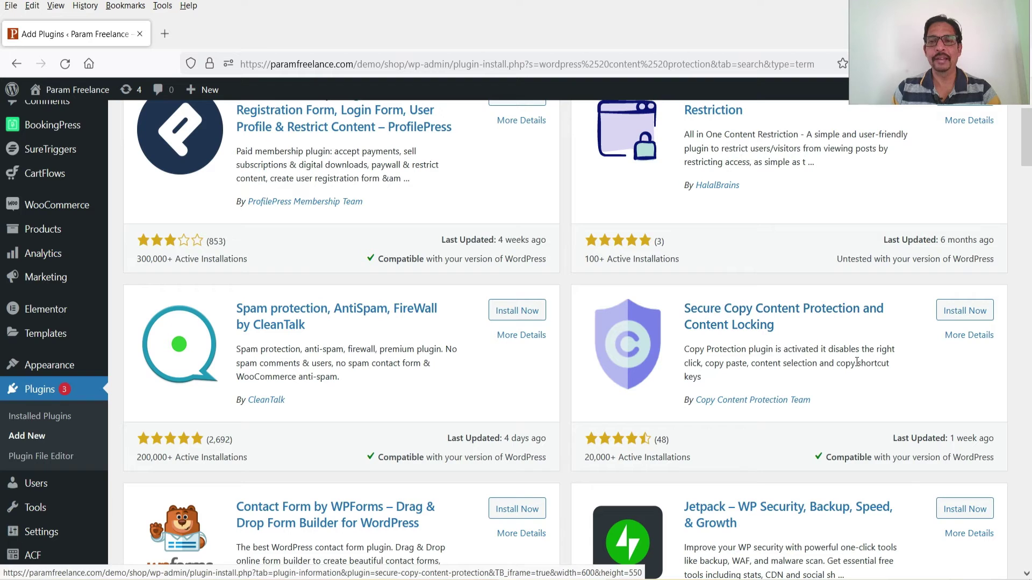
pyautogui.click(958, 317)
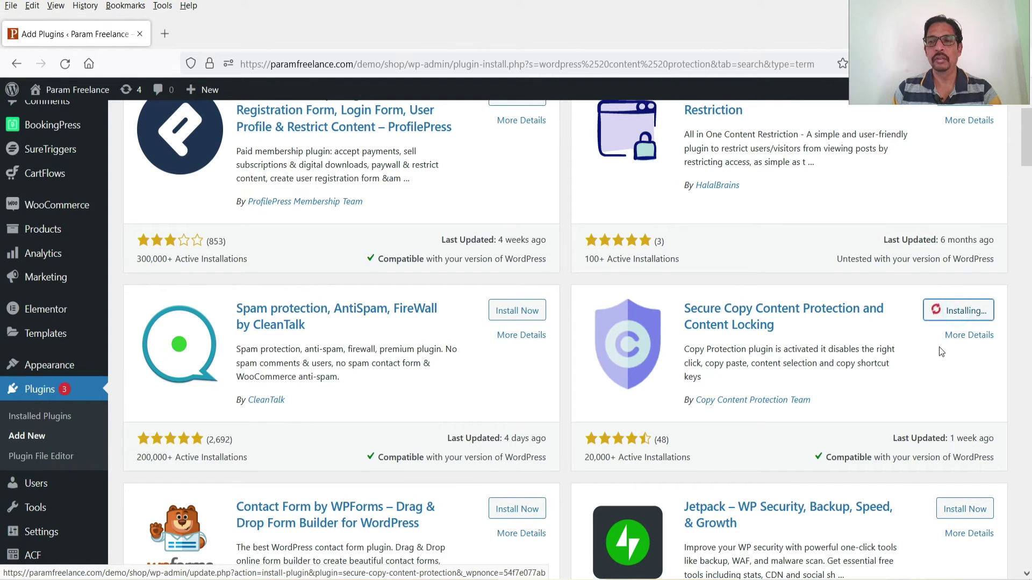
# Open the Secure Copy Content Protection plugin's details in a new tab and examine its list of features.
pyautogui.rightClick(969, 336)
pyautogui.click(986, 350)
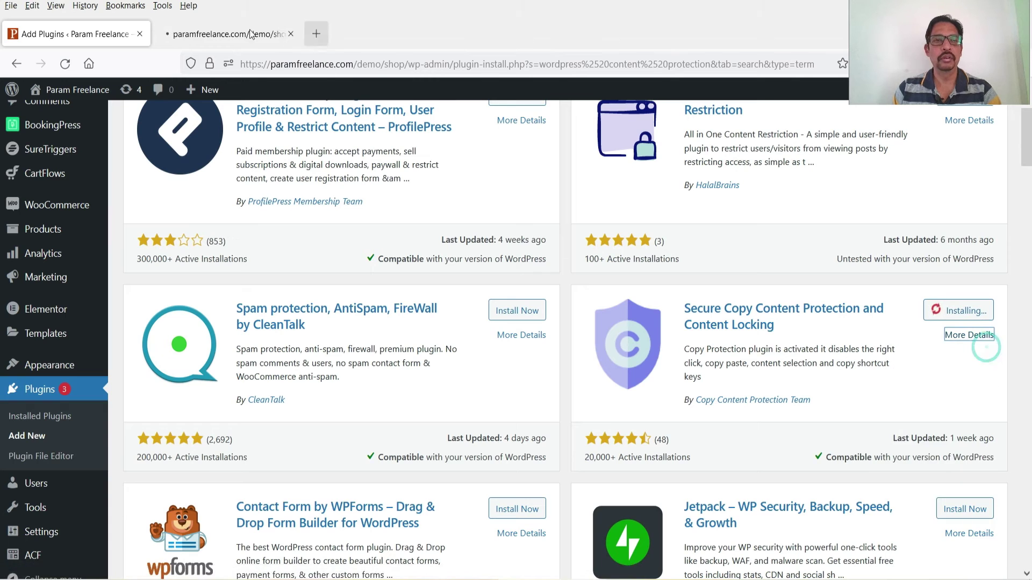
pyautogui.click(230, 30)
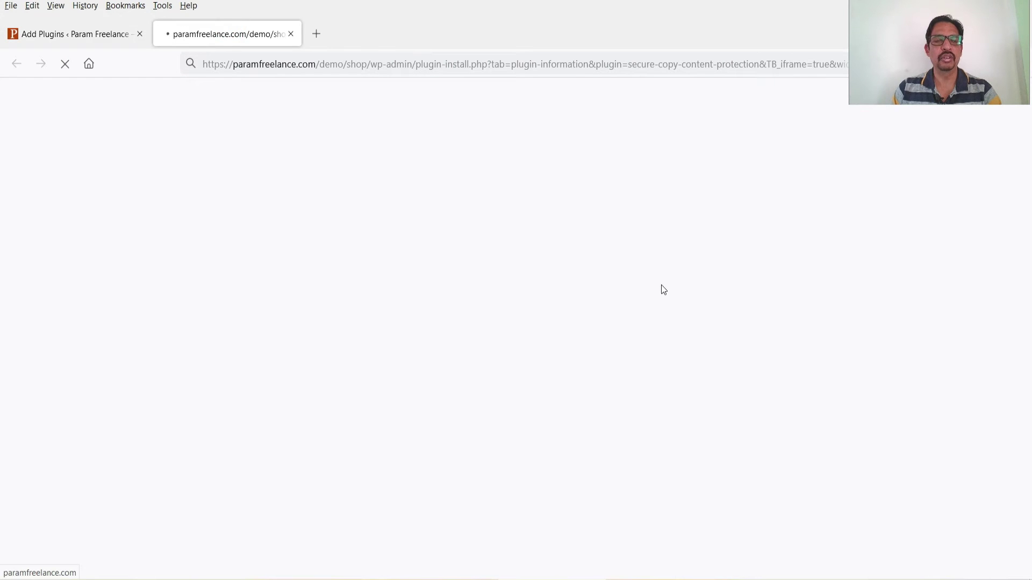
pyautogui.scroll(-5, 219, 215)
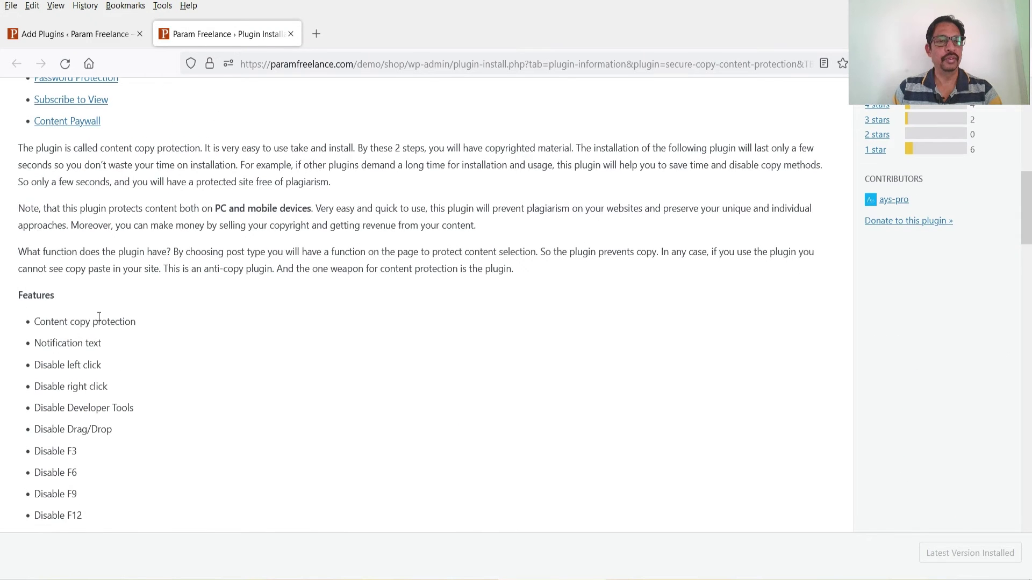
pyautogui.scroll(-4, 97, 319)
pyautogui.moveTo(40, 98); pyautogui.dragTo(260, 463)
pyautogui.click(326, 374)
# Examine the plugin's PRO features, return to the start of its description, and close the details tab.
pyautogui.scroll(-5, 102, 252)
pyautogui.scroll(-4, 102, 254)
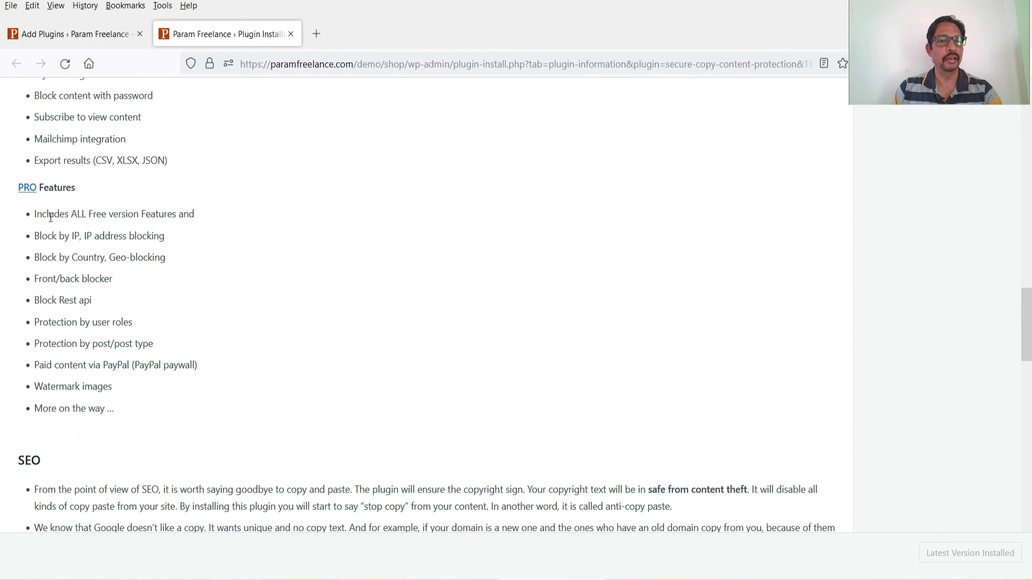
pyautogui.moveTo(36, 214)
pyautogui.mouseDown()
pyautogui.moveTo(202, 346)
pyautogui.moveTo(222, 410)
pyautogui.moveTo(66, 238)
pyautogui.moveTo(32, 218)
pyautogui.mouseUp()
pyautogui.click(194, 415)
pyautogui.click(272, 295)
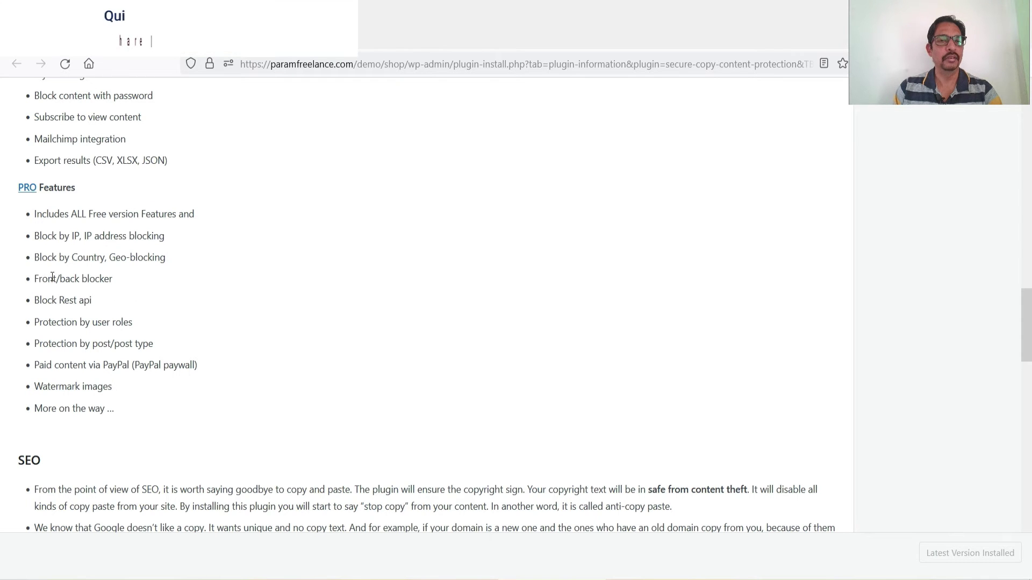
pyautogui.scroll(15, 470, 331)
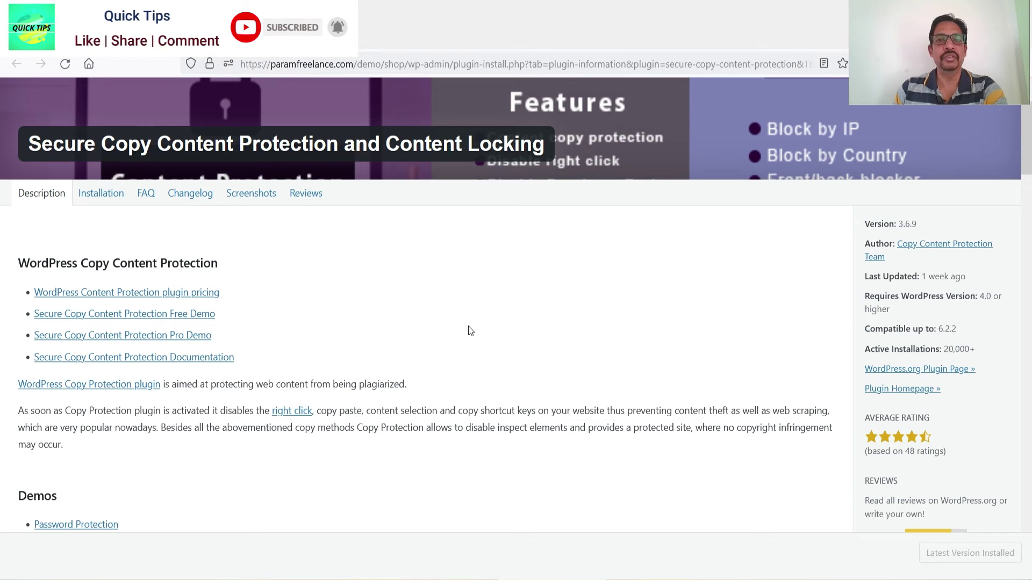
pyautogui.scroll(2, 486, 317)
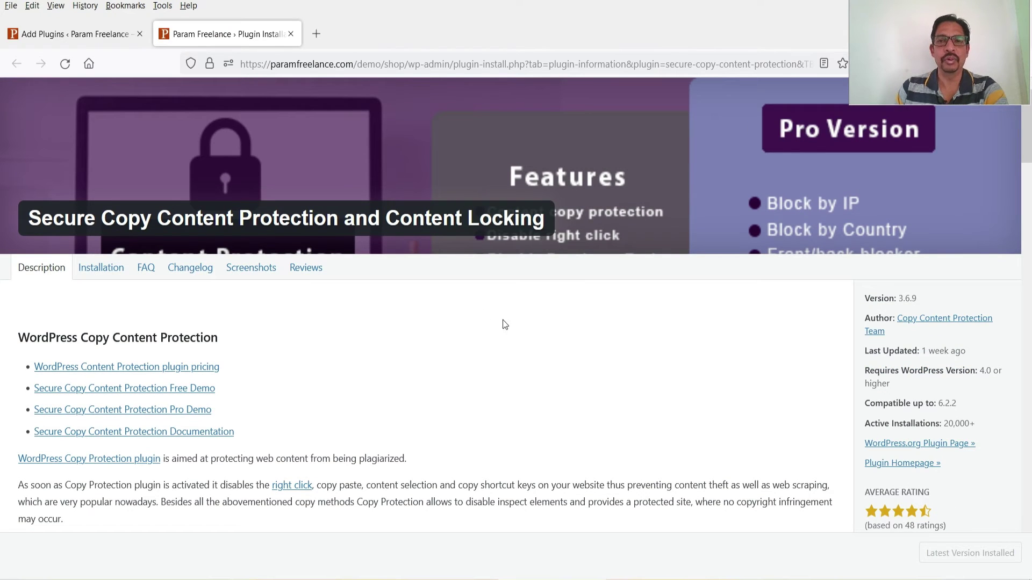
pyautogui.click(292, 33)
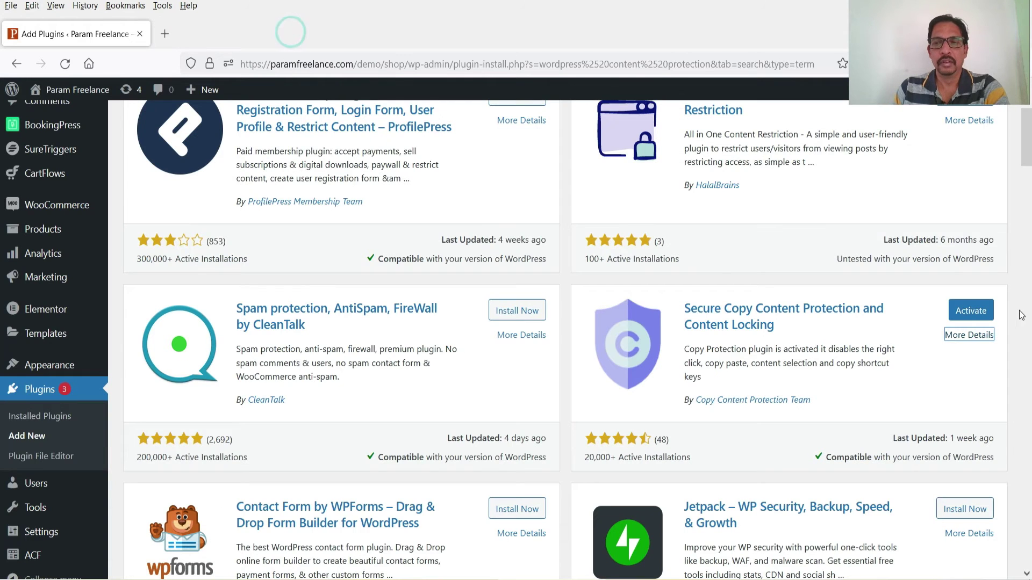
# Activate Secure Copy Content Protection and Content Locking and keep copy protection enabled in all post types.
pyautogui.click(980, 318)
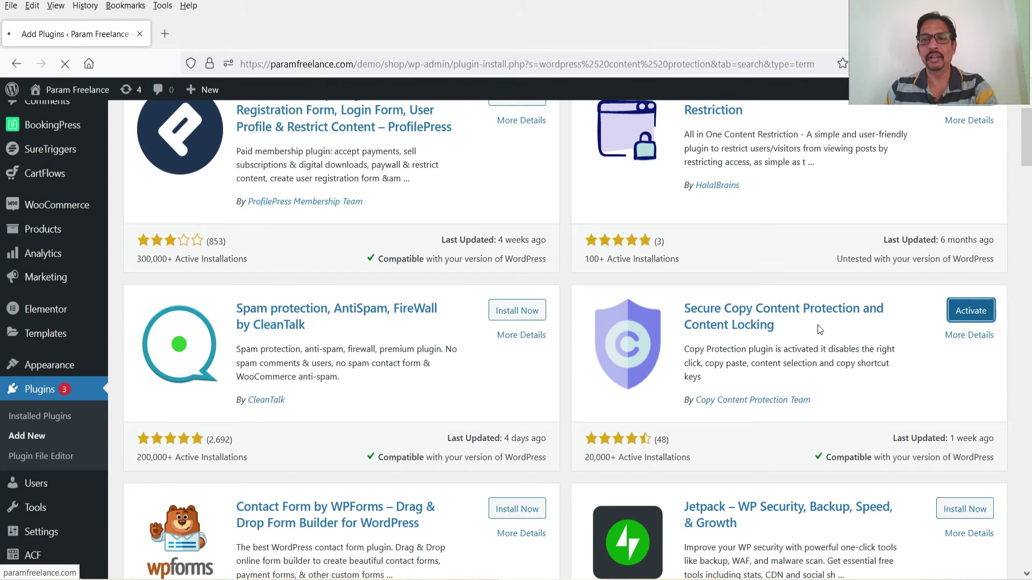
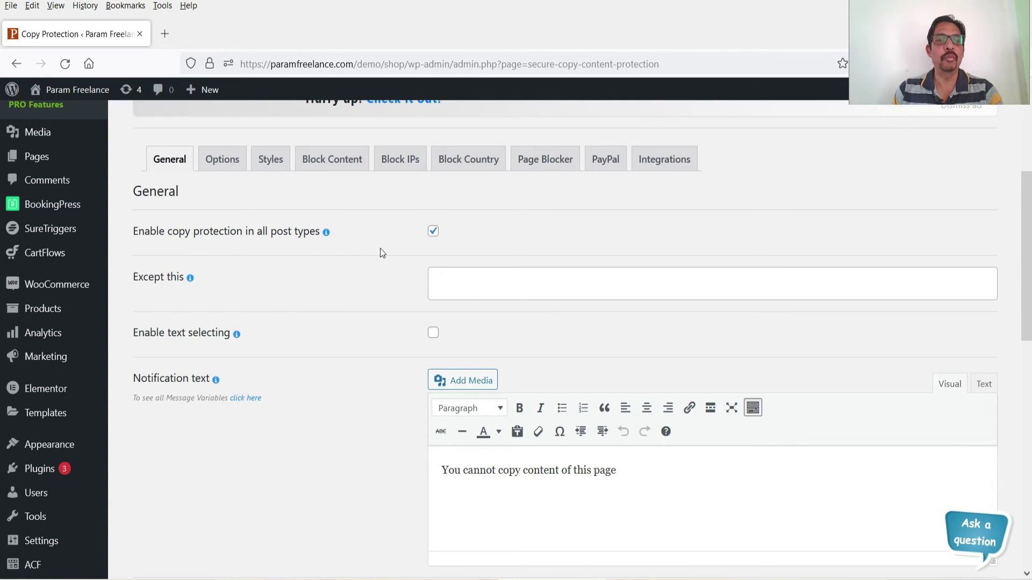
pyautogui.click(434, 232)
pyautogui.click(434, 232)
# Examine the notification text in the general settings and the explanations of Upload Audio and Exclude input and textarea.
pyautogui.scroll(-3, 664, 325)
pyautogui.moveTo(663, 324); pyautogui.dragTo(483, 323)
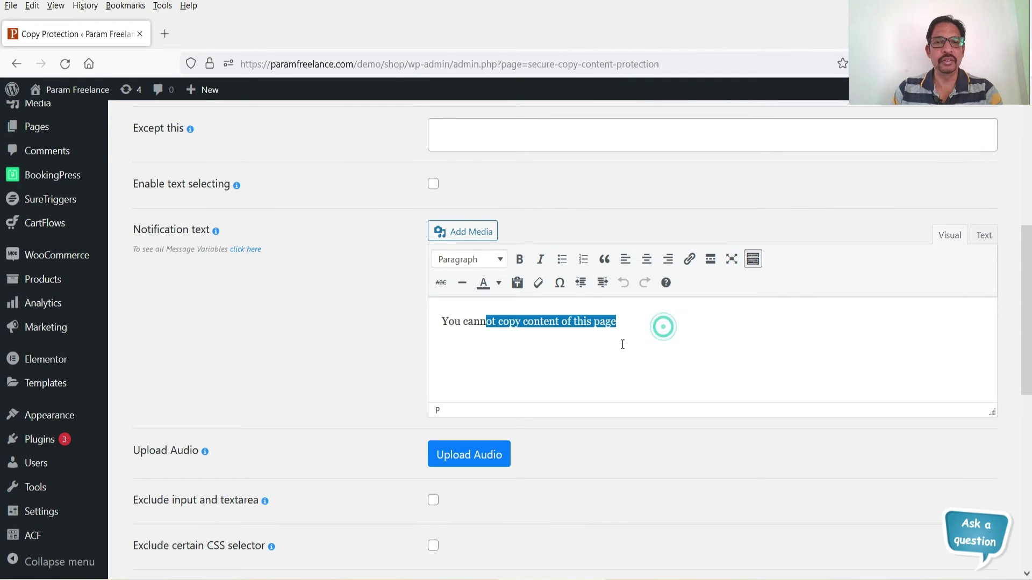
pyautogui.click(638, 336)
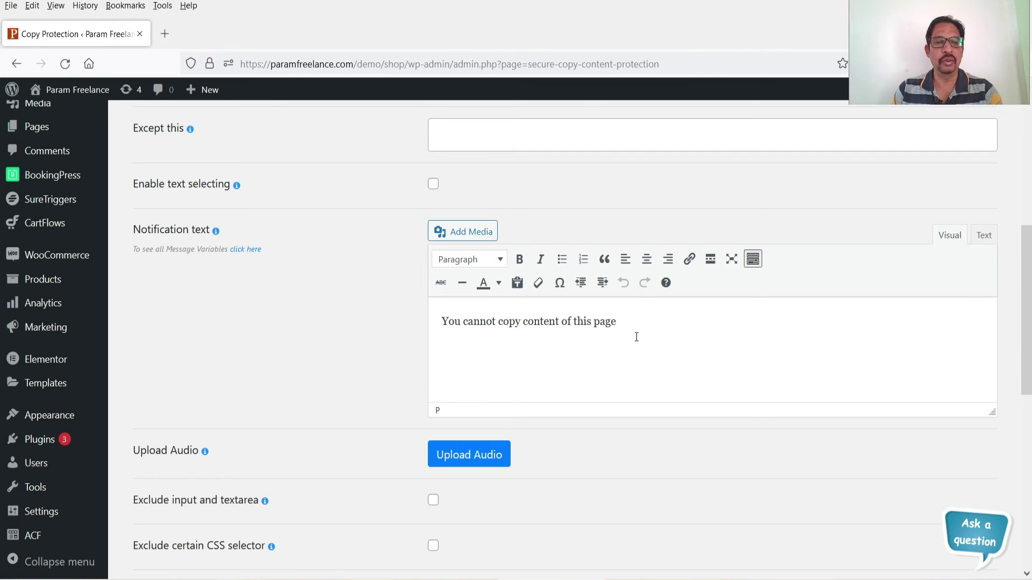
pyautogui.scroll(-3, 635, 337)
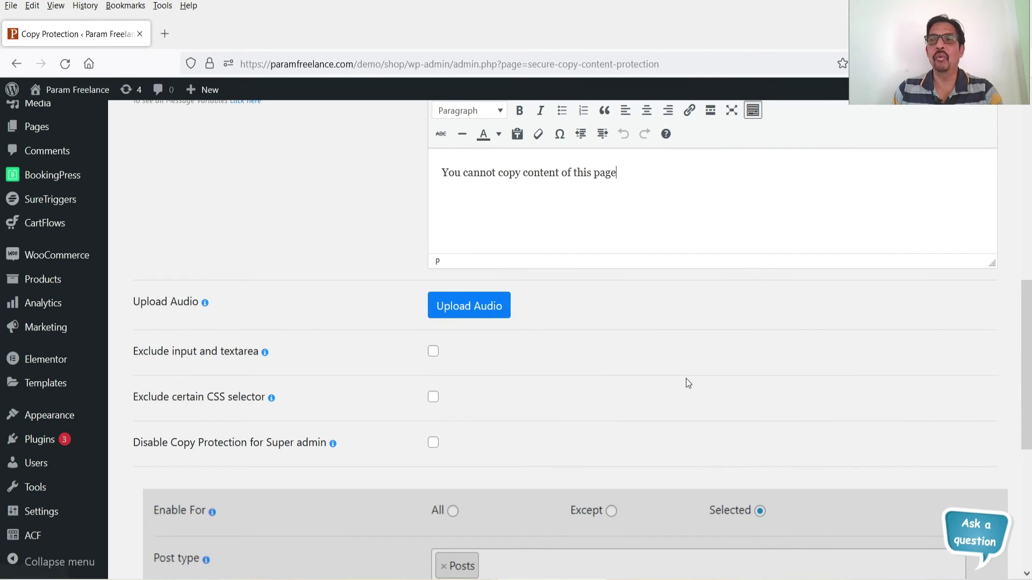
pyautogui.moveTo(206, 304)
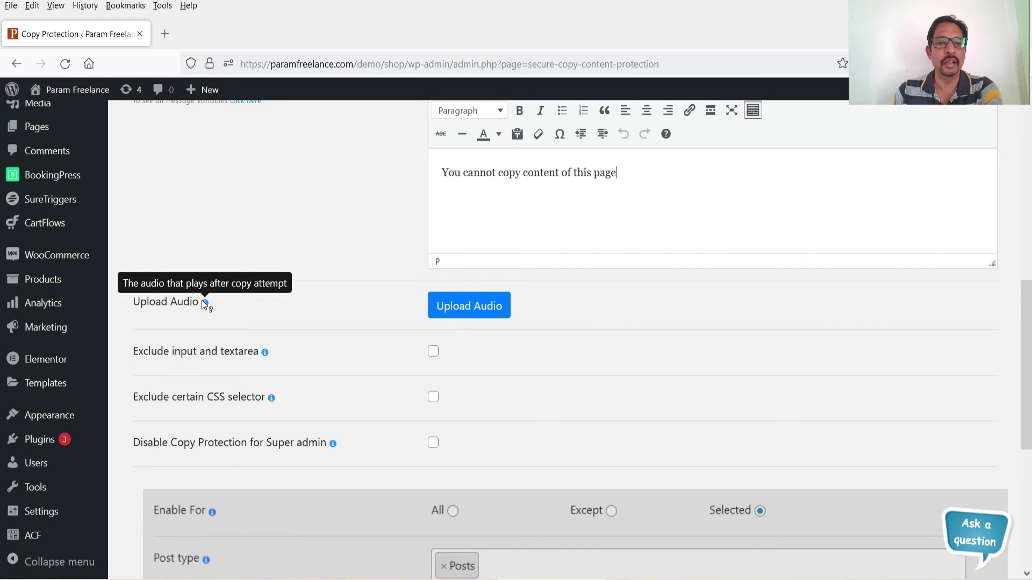
pyautogui.moveTo(267, 361)
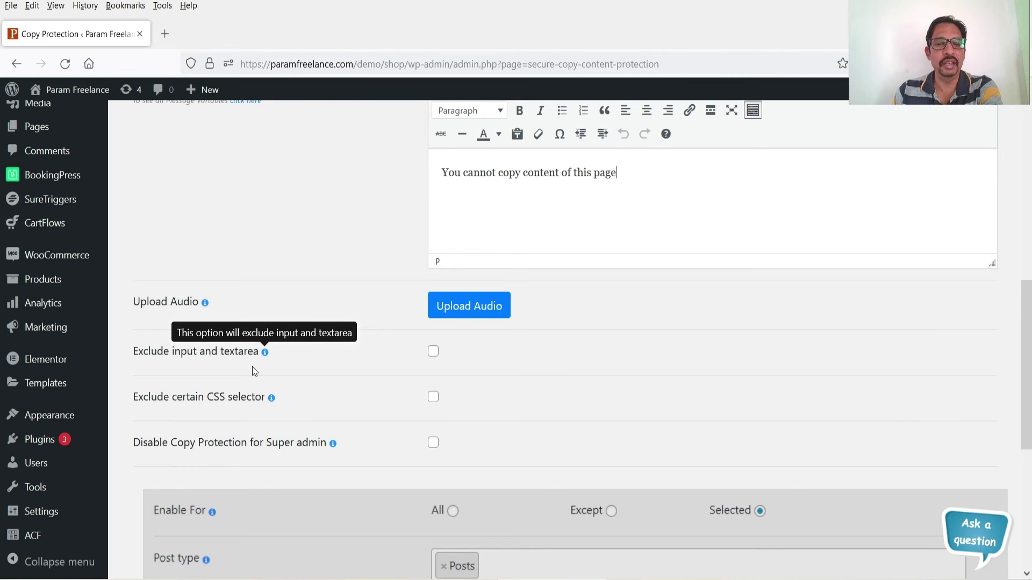
# Check the No More Mistakes With Construction post in the other browser, and enable Exclude input and textarea in the plugin settings.
pyautogui.hotkey('alt', 'Tab')
pyautogui.scroll(-6, 363, 275)
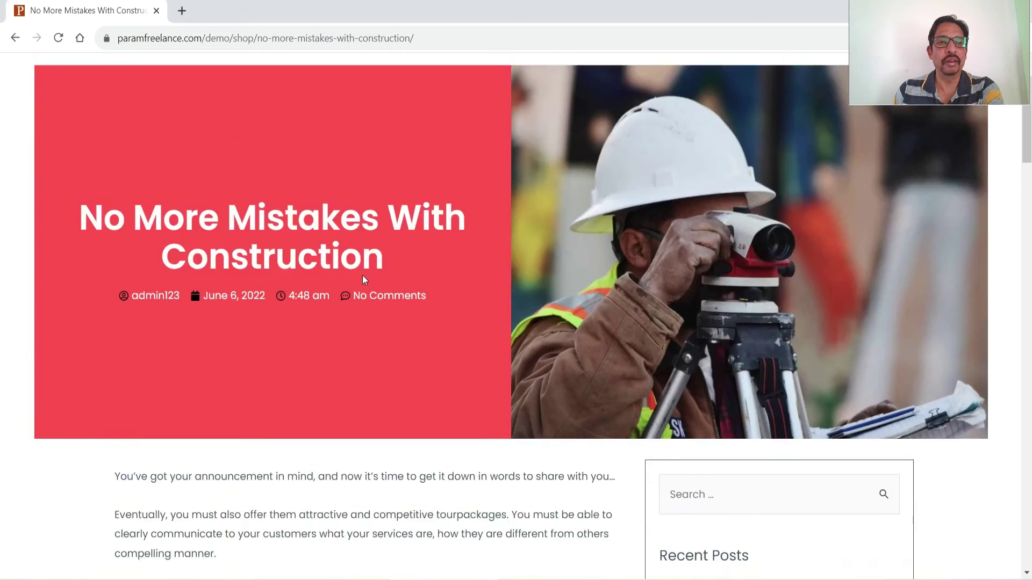
pyautogui.hotkey('alt', 'Tab')
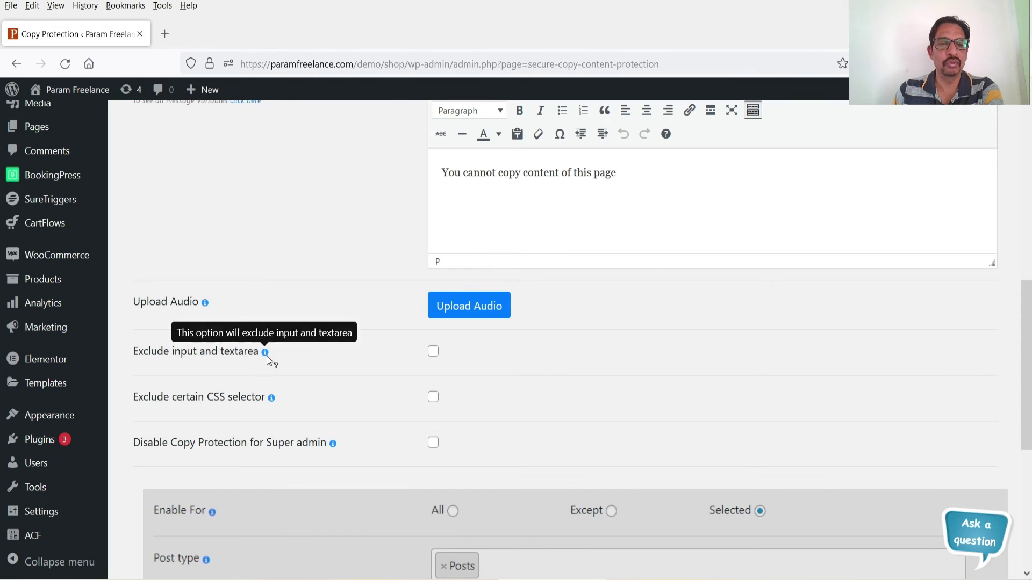
pyautogui.click(434, 353)
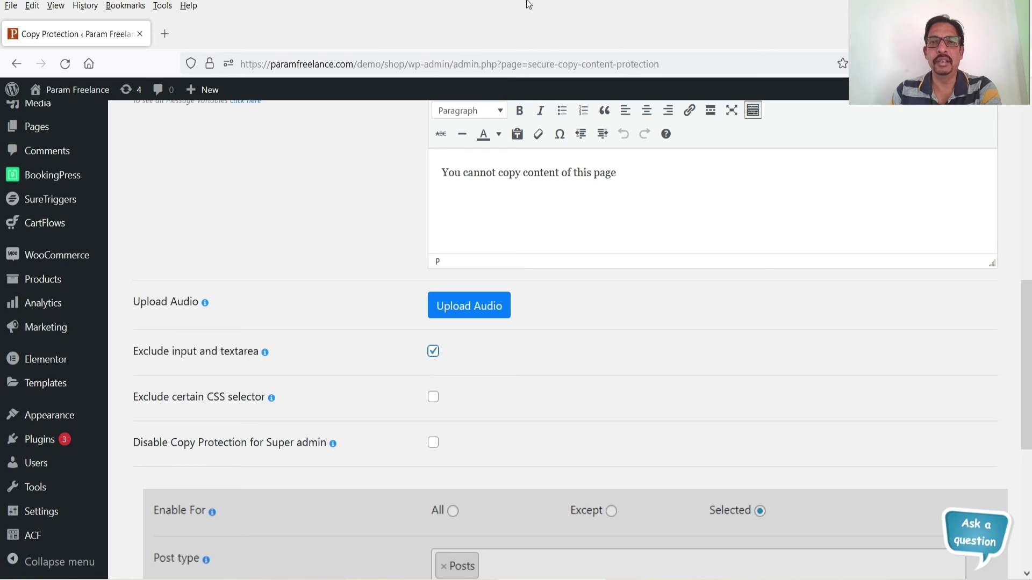
# Examine the remaining general settings, including the CSS selector exclusion, the Super admin option, and the Enable For and role restrictions.
pyautogui.scroll(-3, 396, 363)
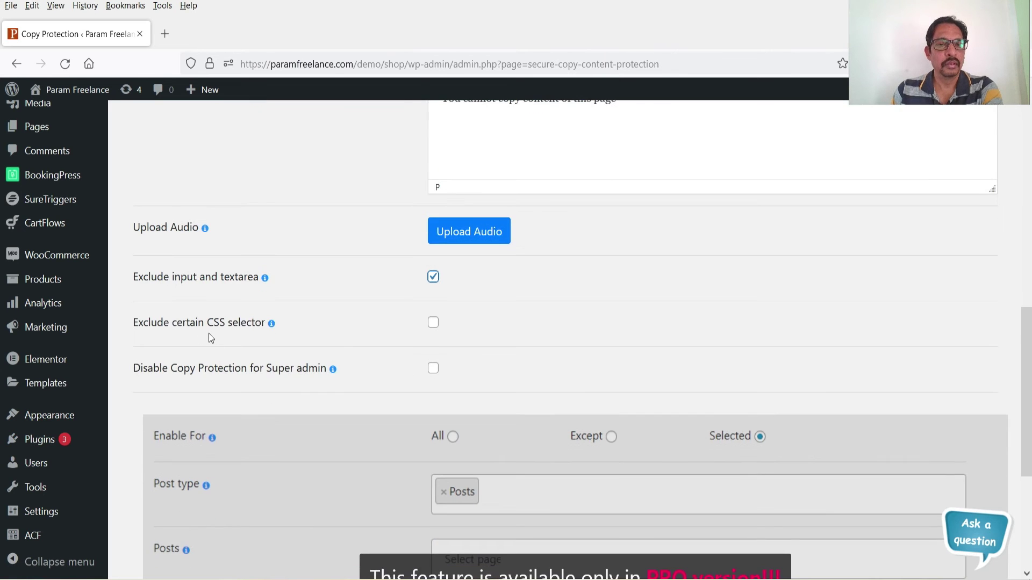
pyautogui.scroll(-5, 341, 340)
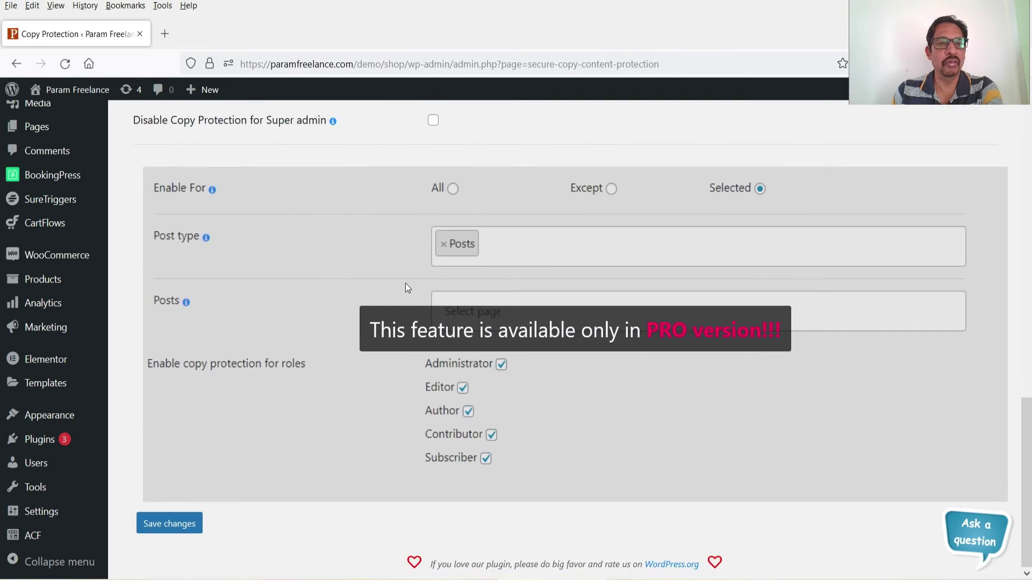
pyautogui.scroll(4, 406, 283)
pyautogui.scroll(-4, 361, 271)
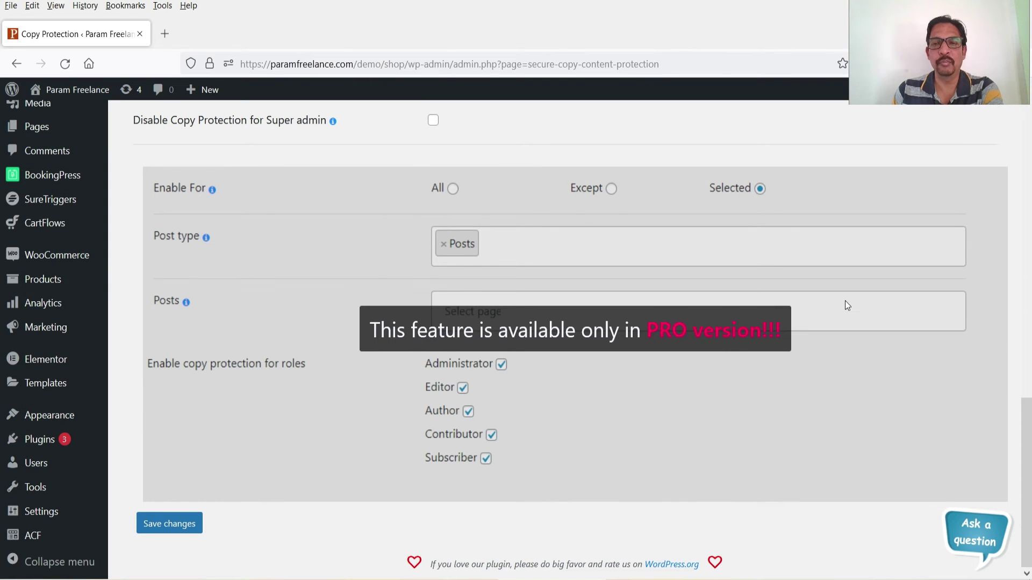
pyautogui.scroll(15, 601, 331)
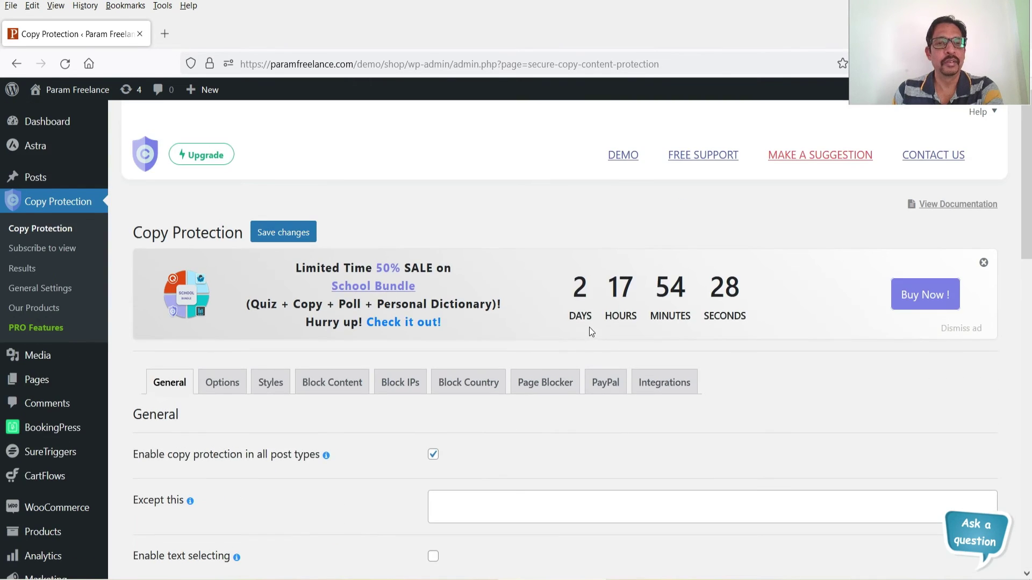
# Examine the plugin's options for disabling the context menu, keyboard shortcuts and developer tools, down to the block content header text.
pyautogui.click(222, 382)
pyautogui.scroll(-4, 384, 276)
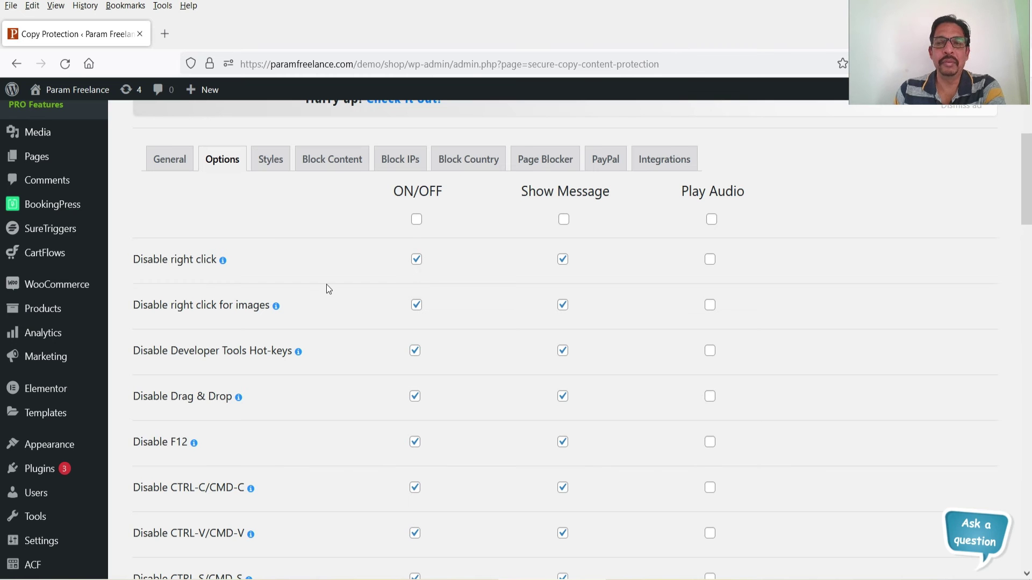
pyautogui.scroll(-4, 274, 285)
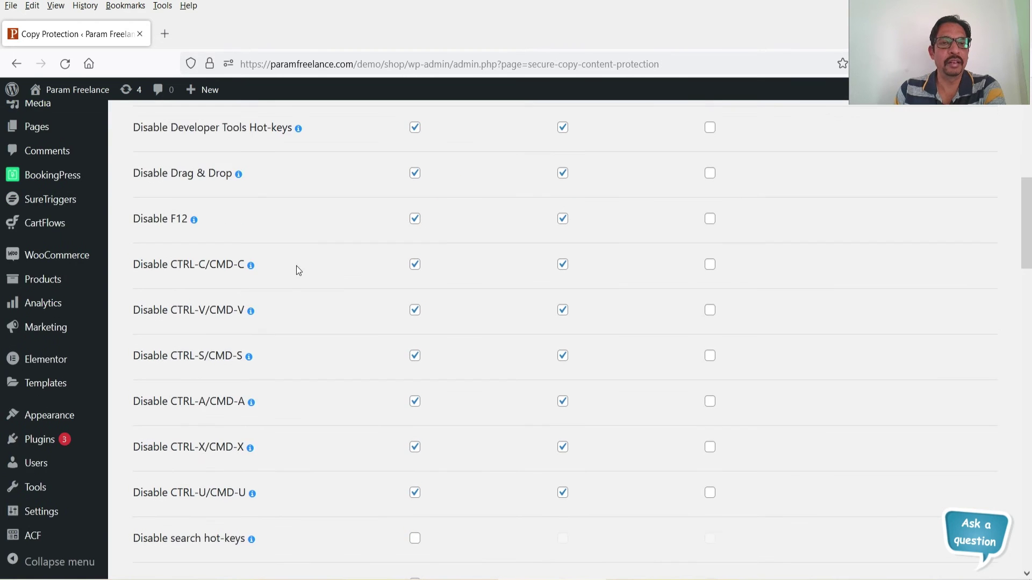
pyautogui.scroll(3, 295, 266)
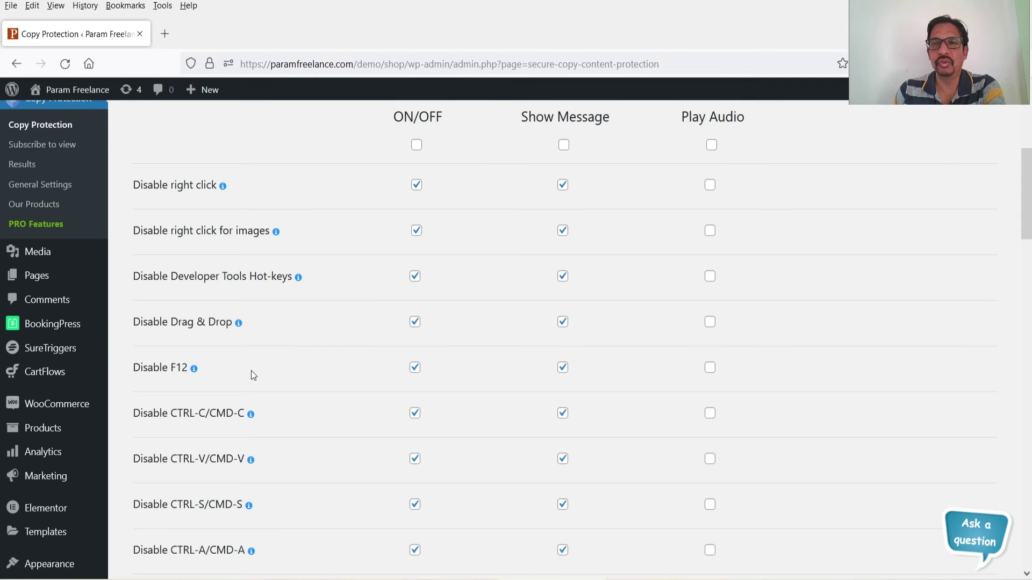
pyautogui.scroll(-3, 290, 301)
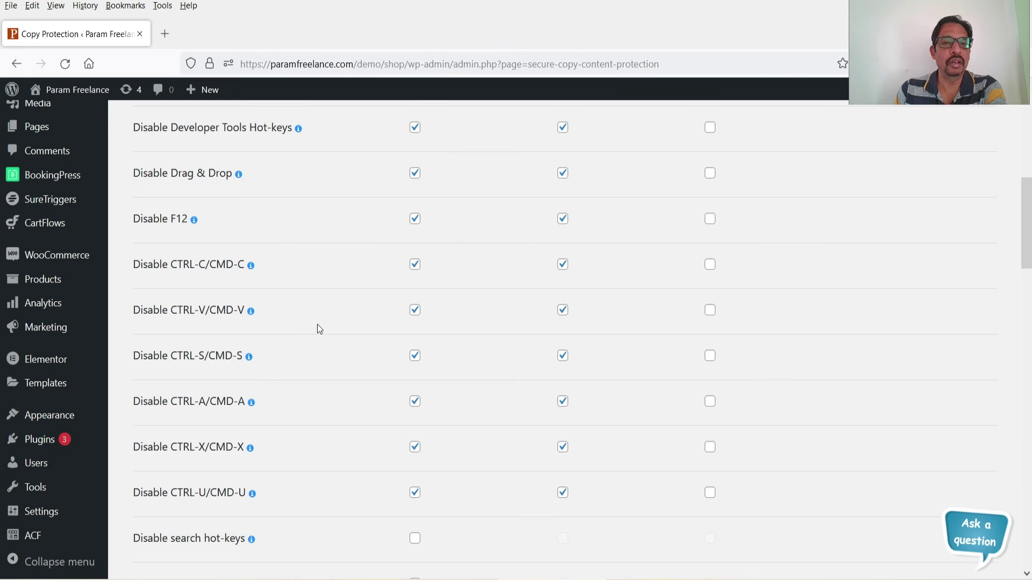
pyautogui.scroll(-1, 333, 272)
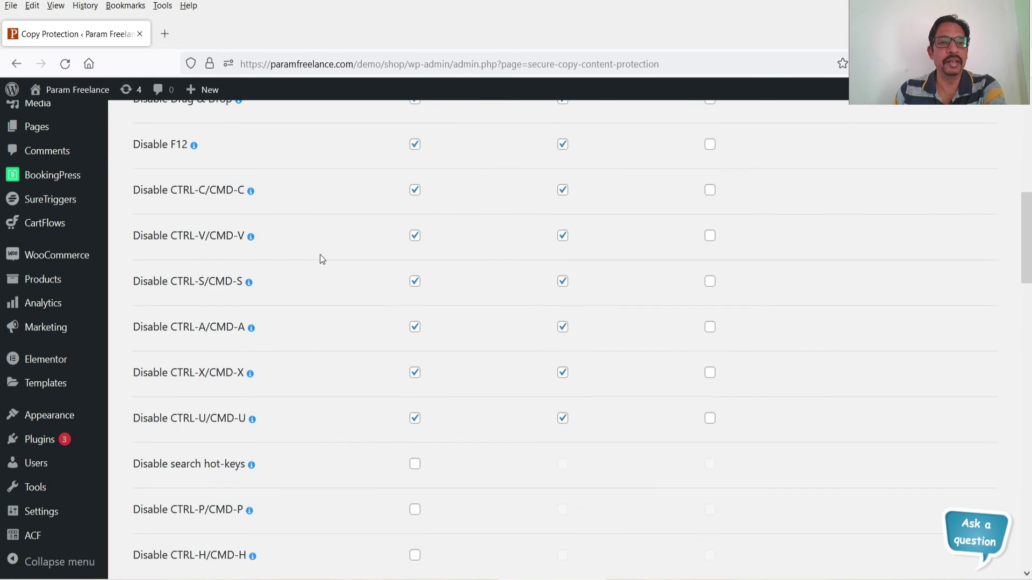
pyautogui.click(416, 193)
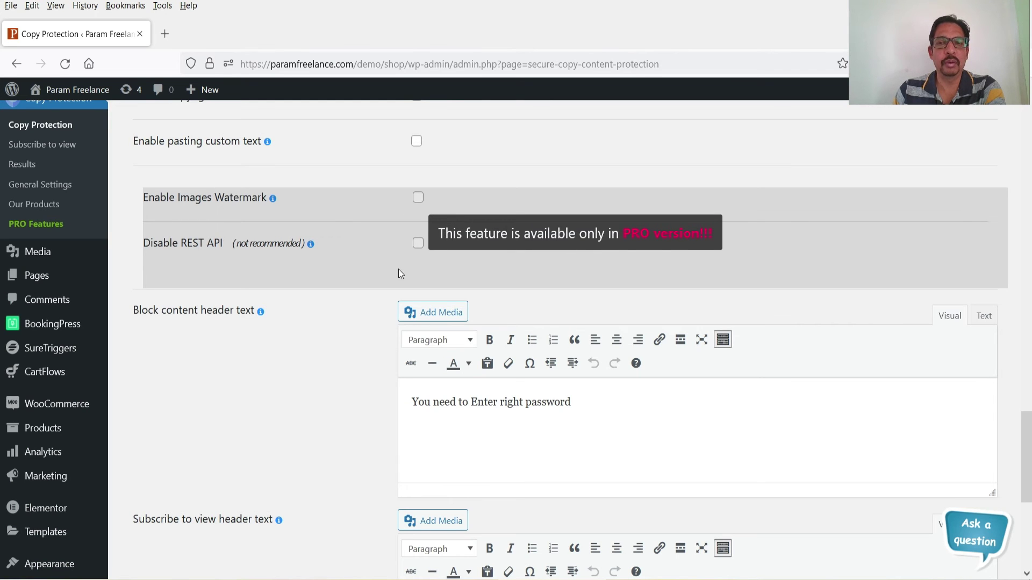
pyautogui.scroll(-4, 154, 202)
pyautogui.scroll(20, 519, 323)
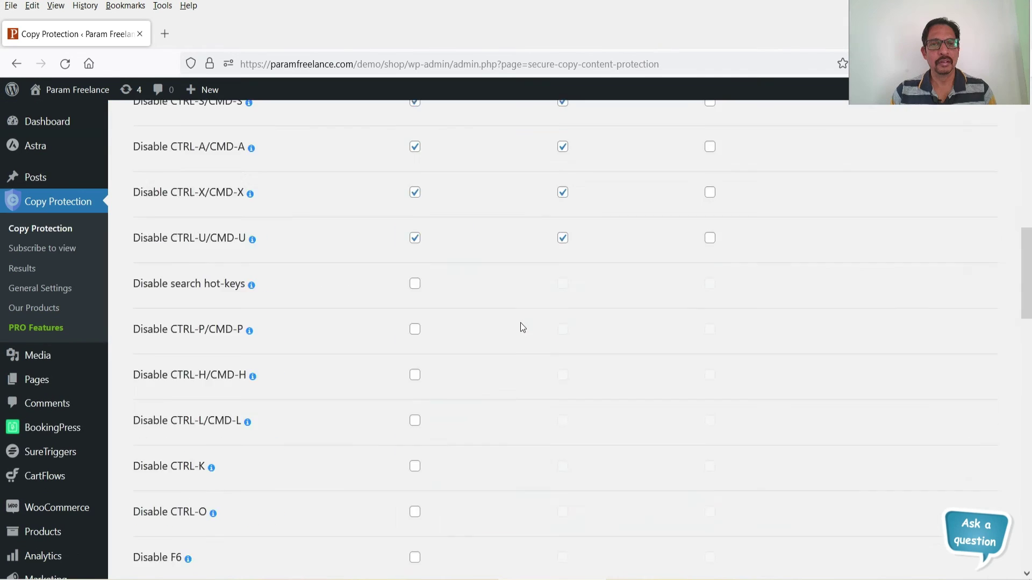
# Examine the tooltip styles and the available tooltip position choices, keeping Mouse current position.
pyautogui.click(277, 385)
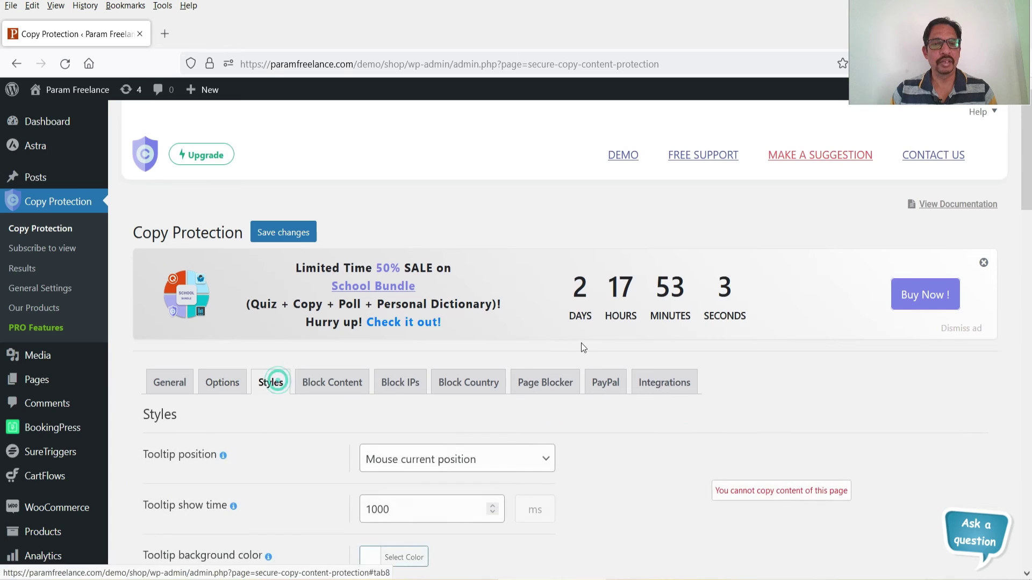
pyautogui.scroll(-5, 578, 342)
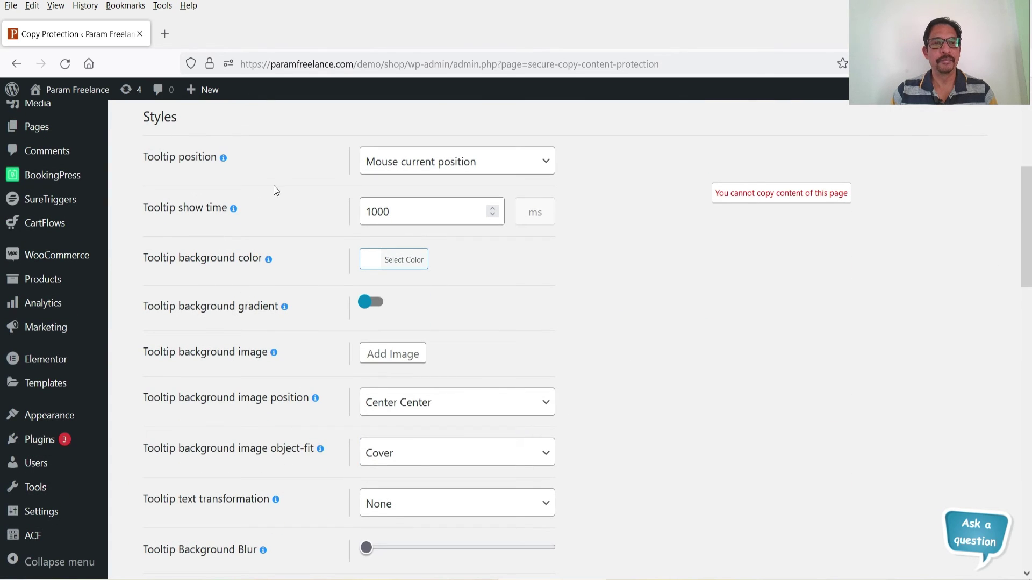
pyautogui.click(511, 166)
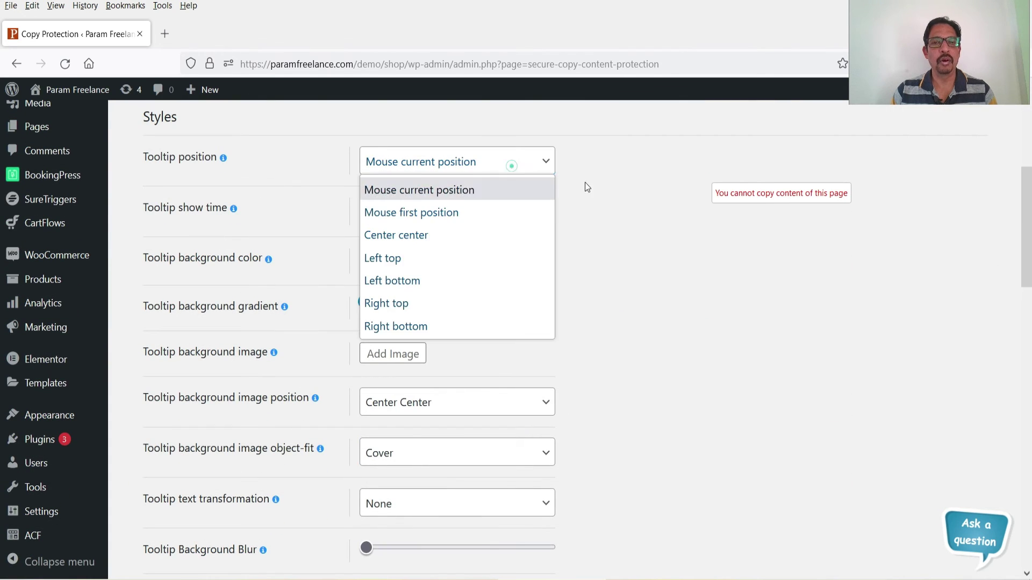
pyautogui.click(672, 333)
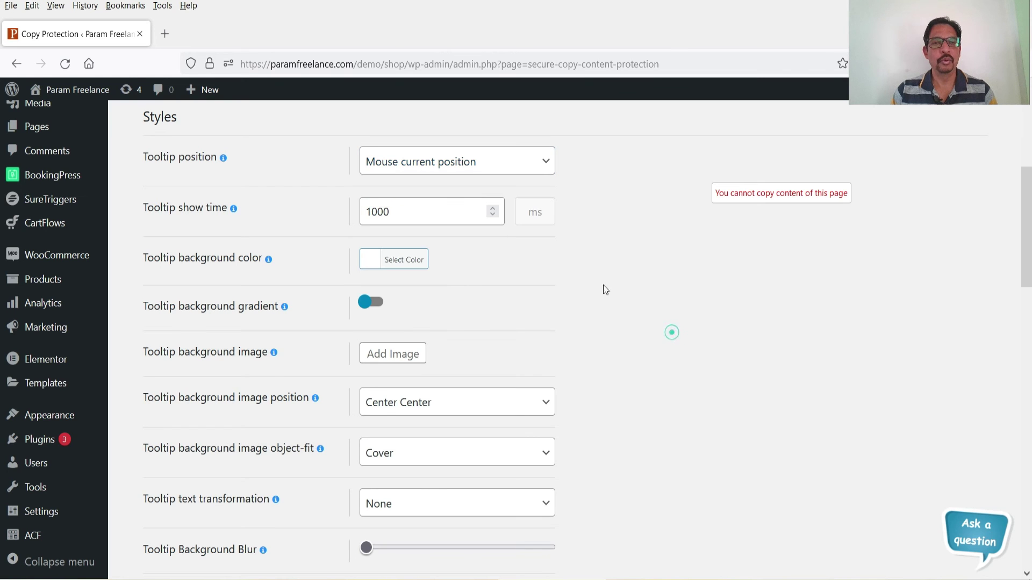
pyautogui.click(662, 273)
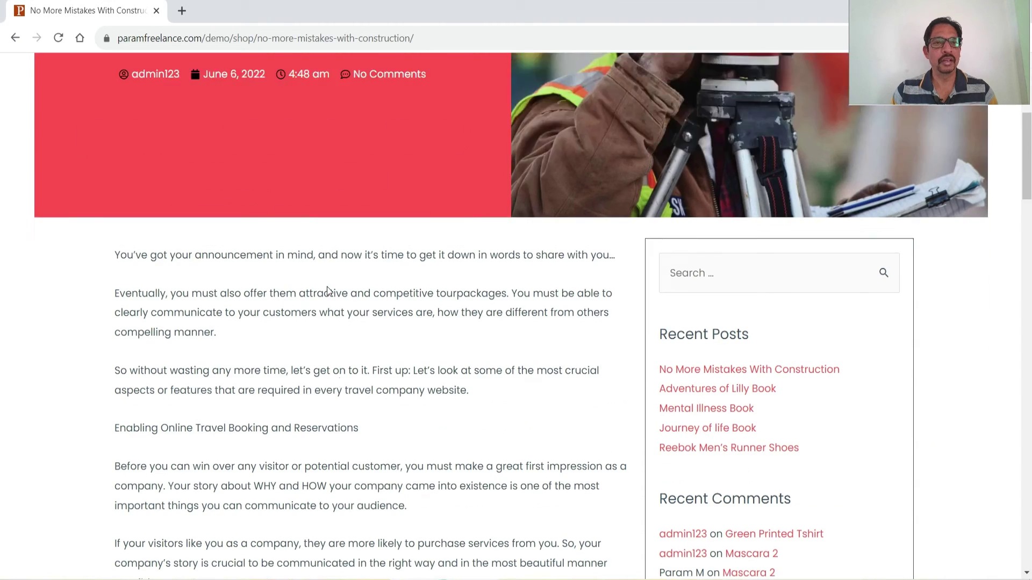
# Open the shop's home page in the other browser and test whether its context menu is blocked.
pyautogui.scroll(5, 328, 290)
pyautogui.click(534, 95)
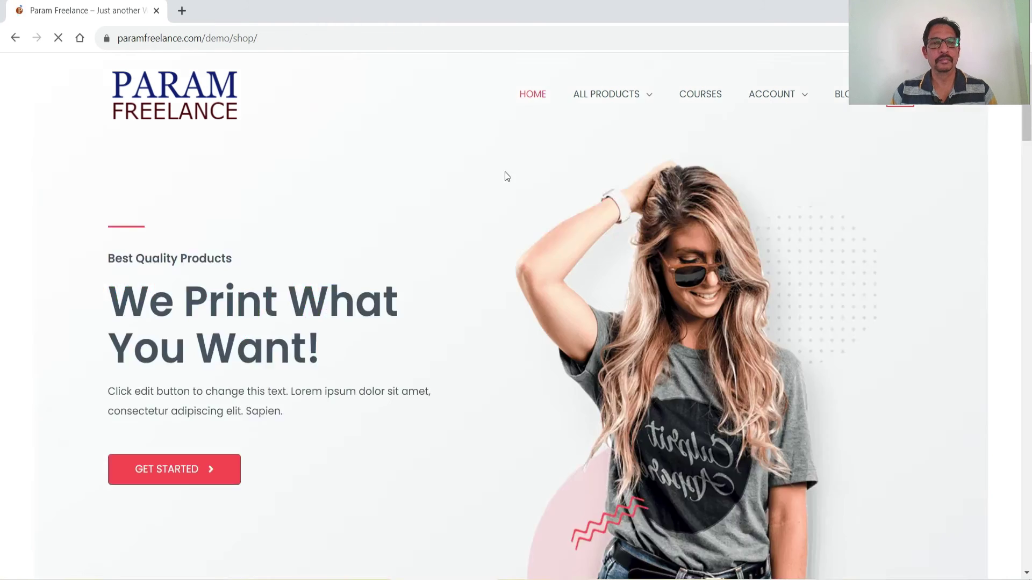
pyautogui.rightClick(352, 275)
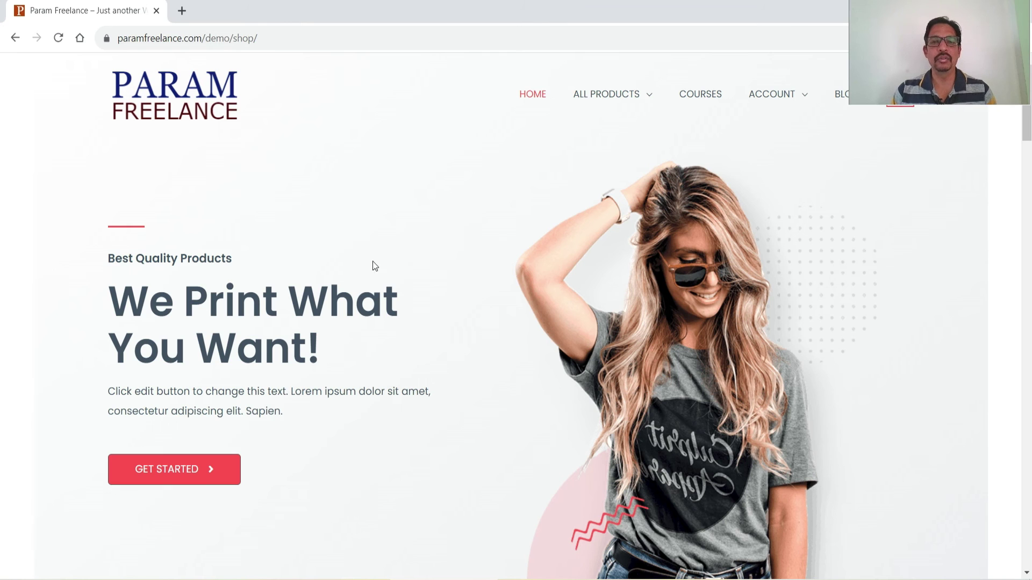
pyautogui.rightClick(321, 237)
pyautogui.rightClick(341, 234)
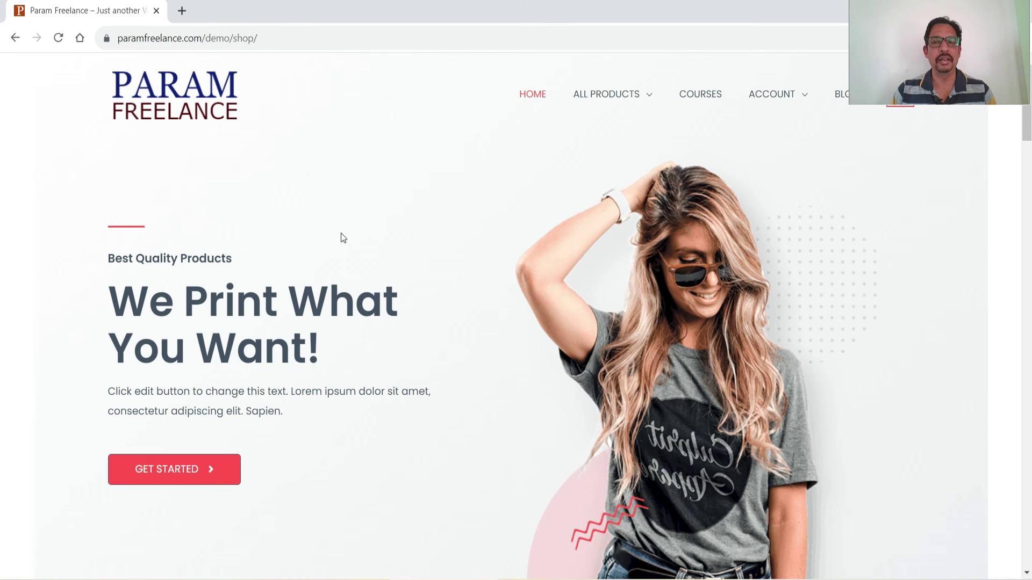
pyautogui.rightClick(341, 233)
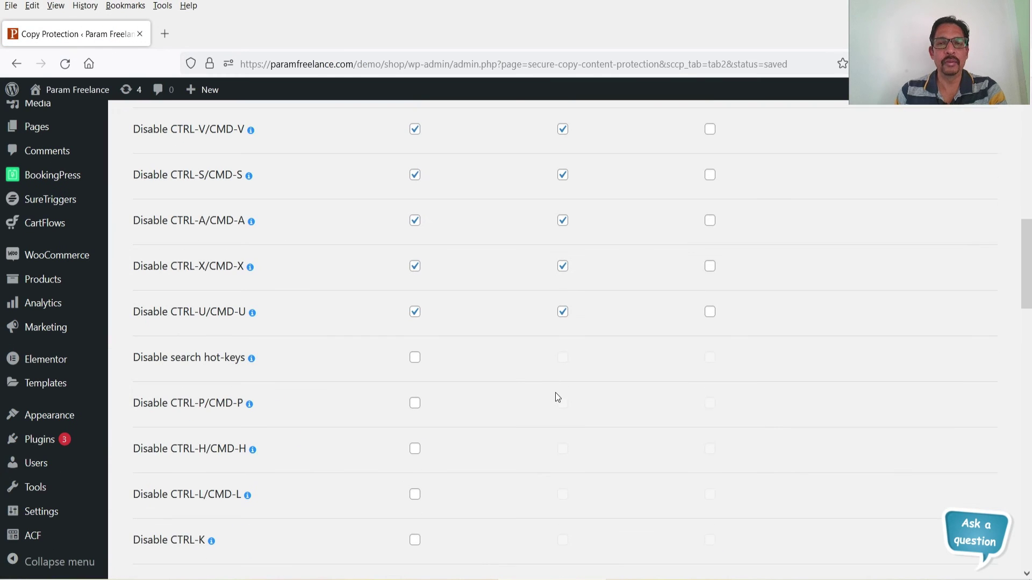
# Review the saved protection options again, from the shortcut blocks through Print Screen to the header text editors.
pyautogui.scroll(-6, 549, 376)
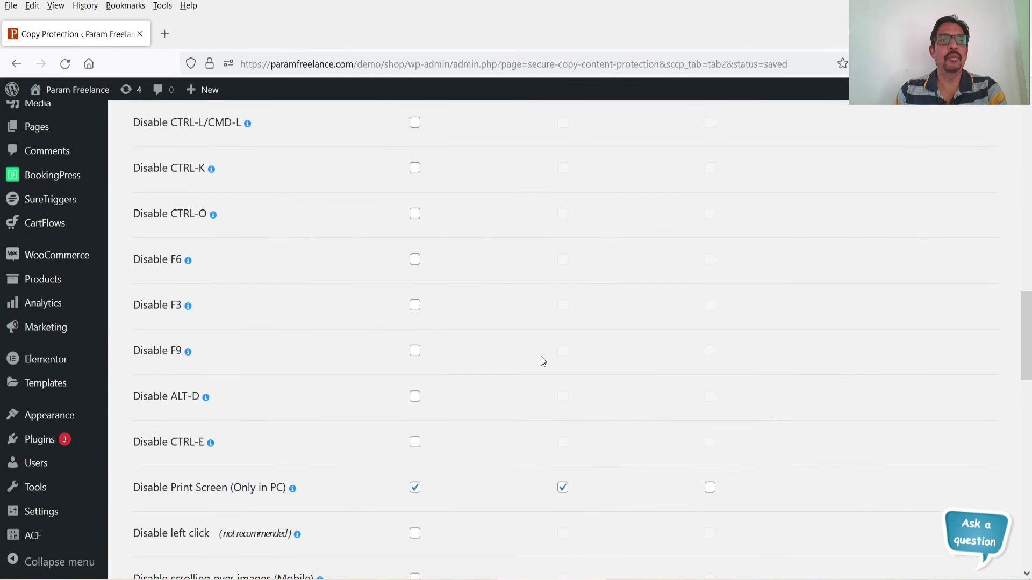
pyautogui.scroll(-11, 542, 360)
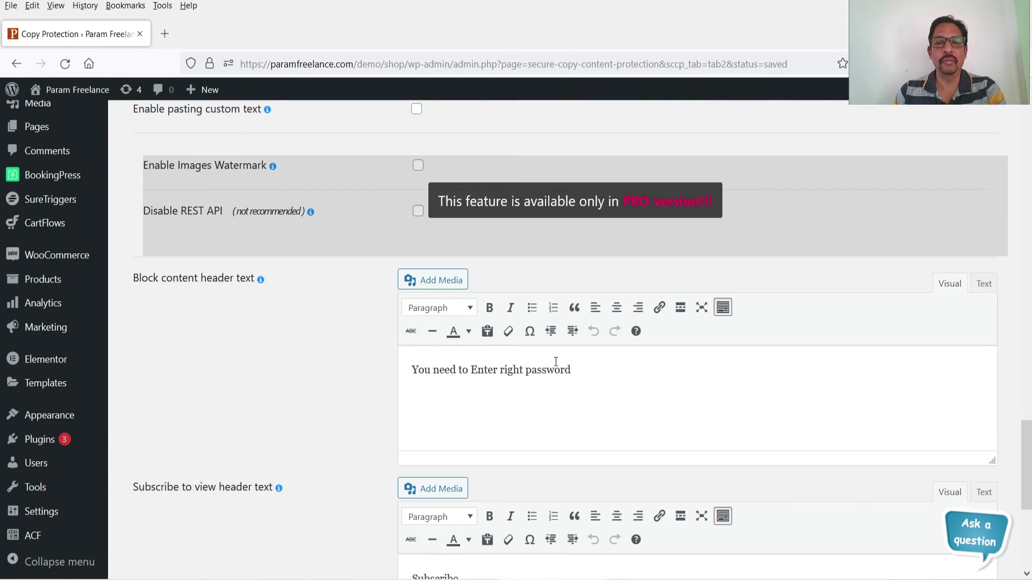
pyautogui.scroll(-3, 614, 376)
pyautogui.scroll(20, 542, 379)
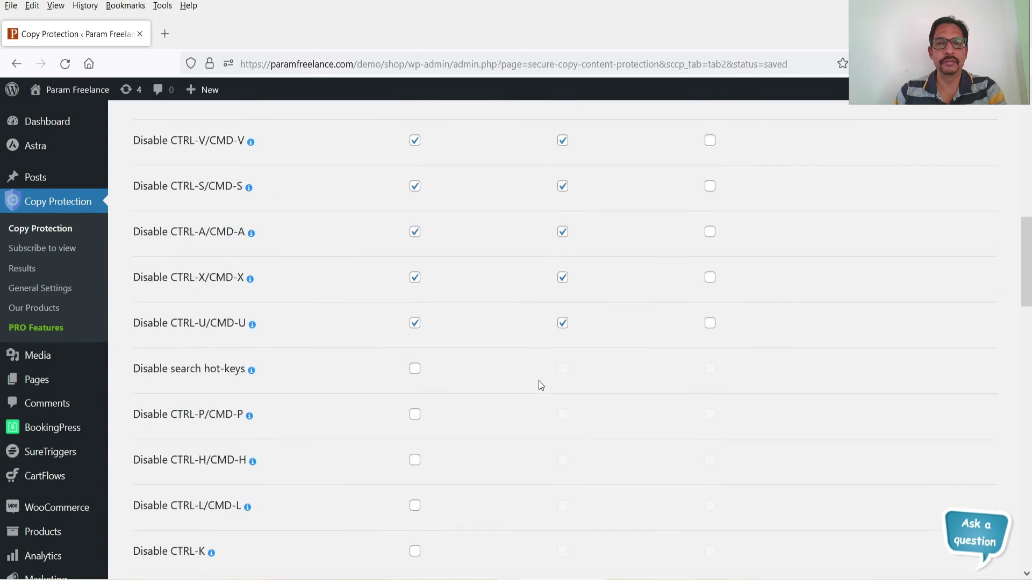
# Review the notification text "You cannot copy content of this page" in the general settings.
pyautogui.click(169, 424)
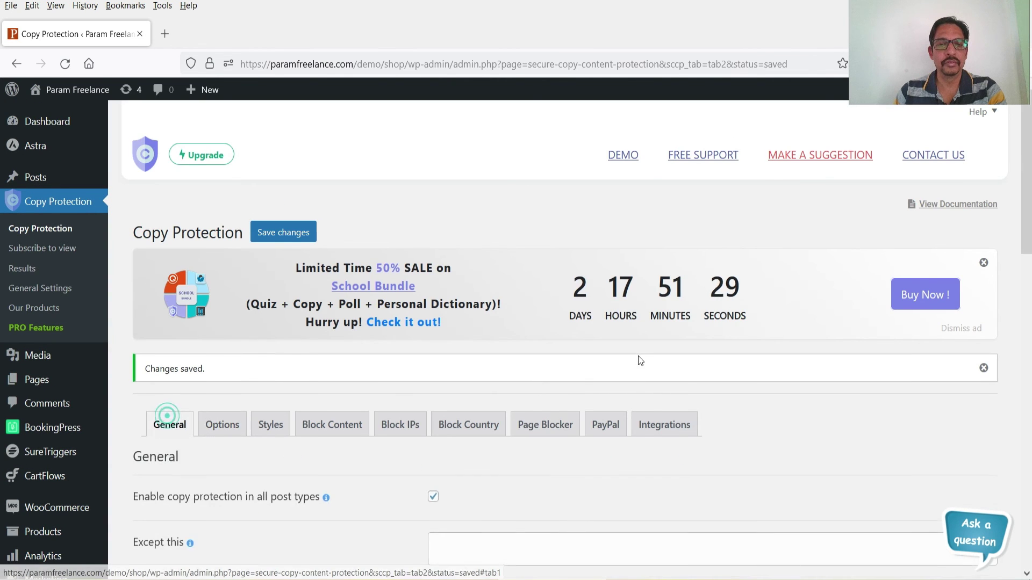
pyautogui.scroll(-8, 638, 358)
pyautogui.tripleClick(650, 293)
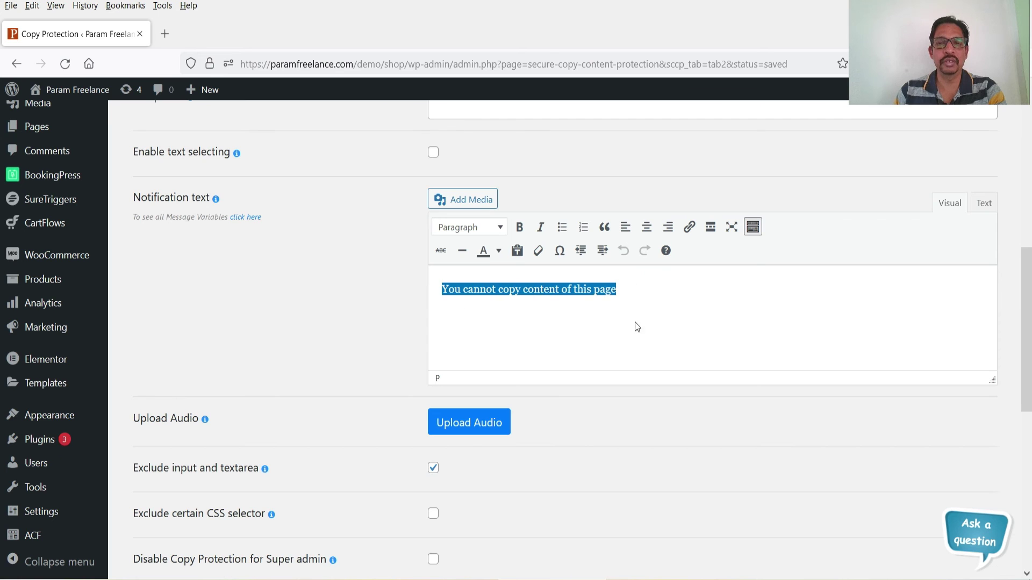
pyautogui.click(650, 291)
pyautogui.tripleClick(649, 295)
pyautogui.scroll(10, 599, 379)
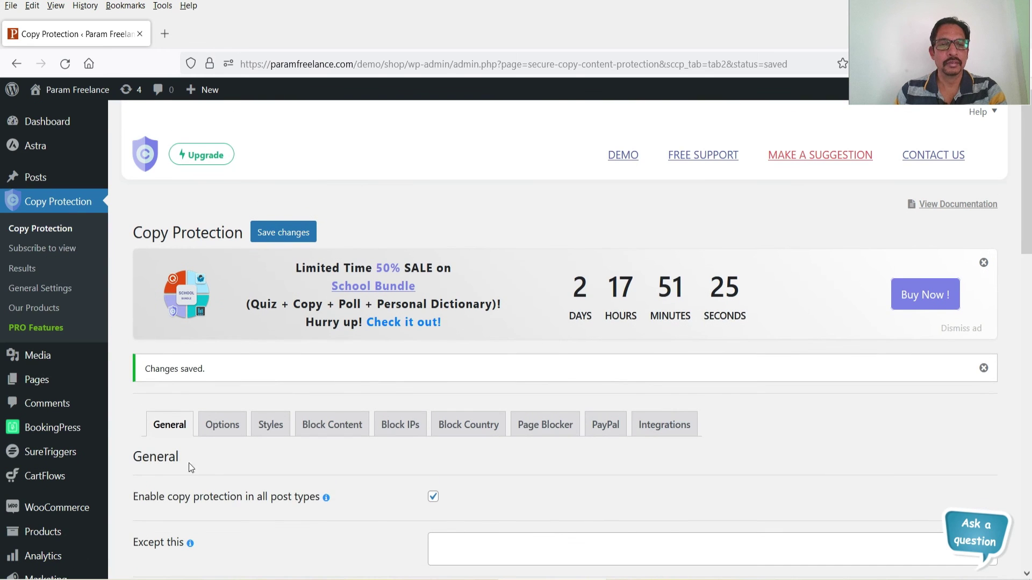
# Look through the Styles, Block Content, Block IPs, Block Country, Page Blocker, PayPal and Integrations settings.
pyautogui.click(269, 430)
pyautogui.click(326, 433)
pyautogui.scroll(-4, 504, 357)
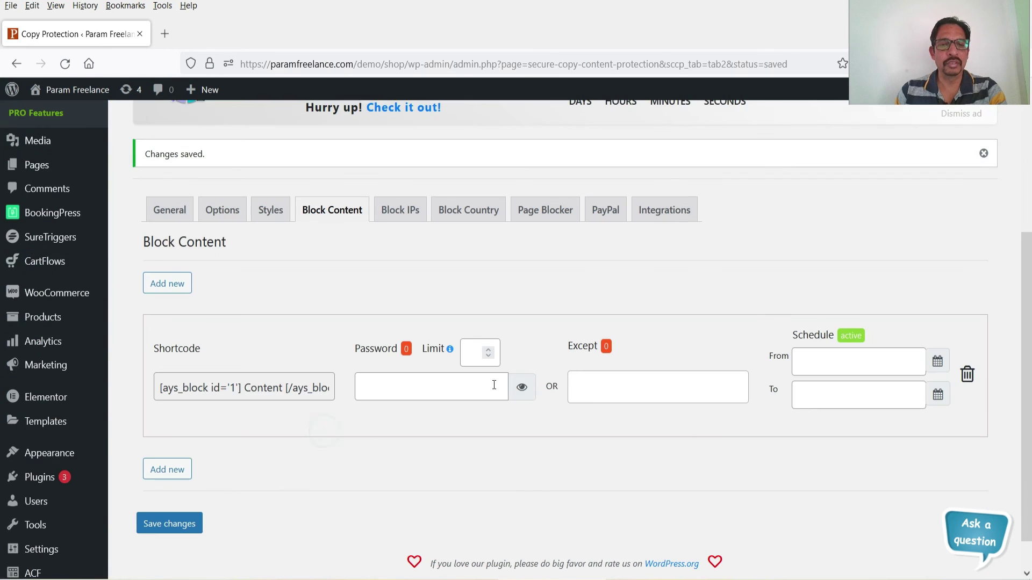
pyautogui.click(402, 211)
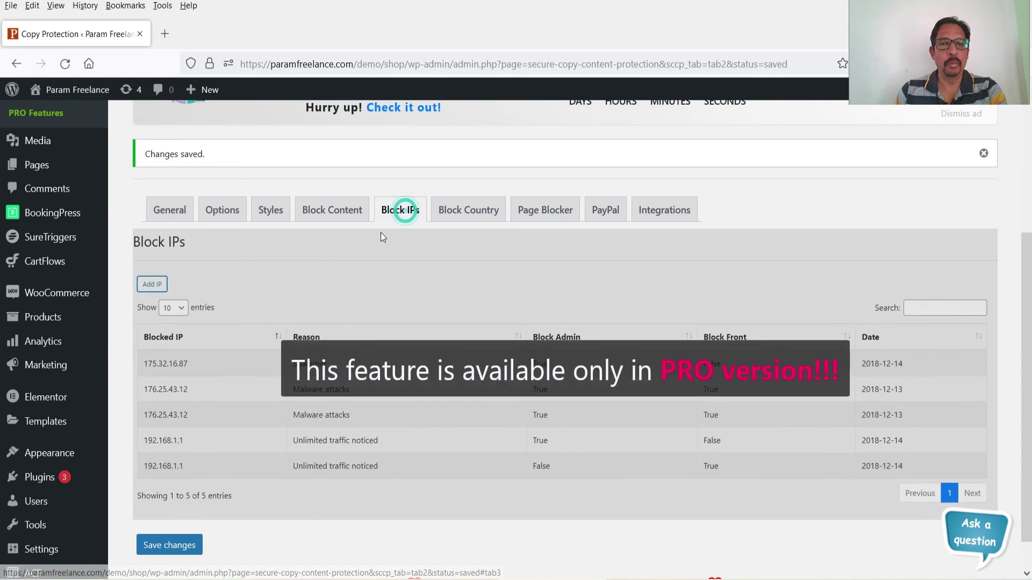
pyautogui.click(473, 212)
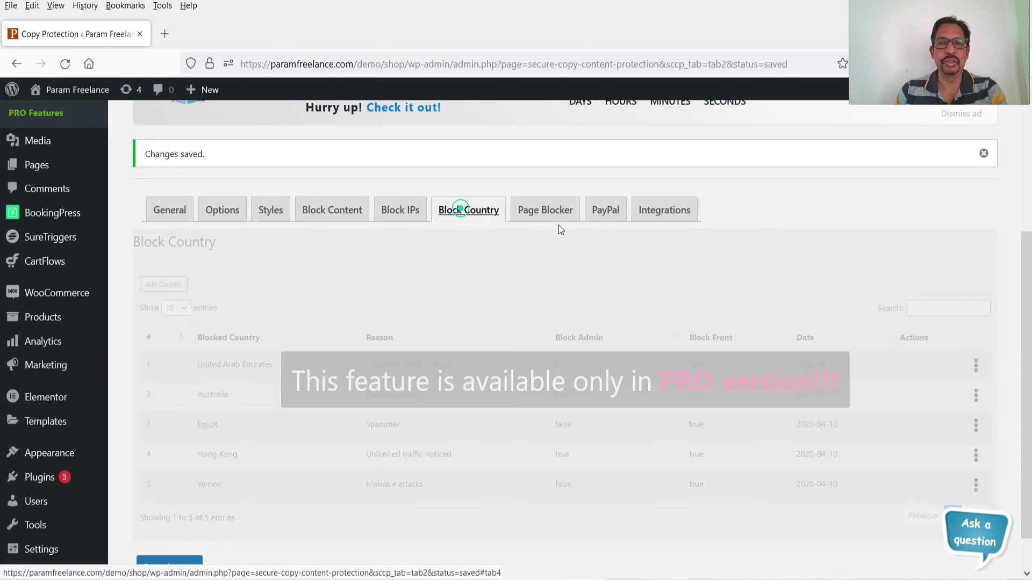
pyautogui.click(537, 215)
pyautogui.click(605, 212)
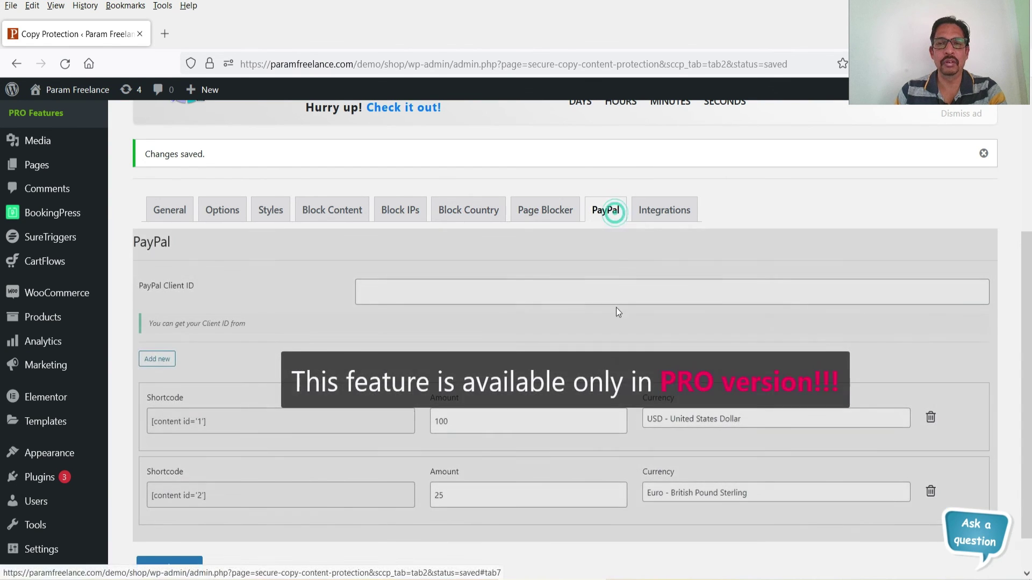
pyautogui.click(655, 213)
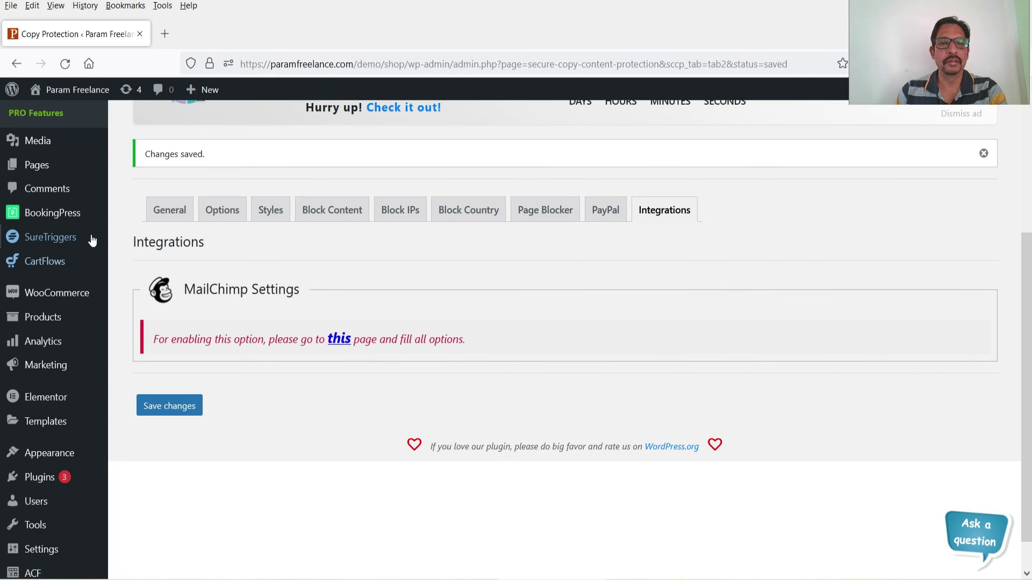
# Return to the general settings and review the copy protection, exception and text selecting options.
pyautogui.click(170, 210)
pyautogui.scroll(10, 377, 296)
pyautogui.scroll(-1, 473, 305)
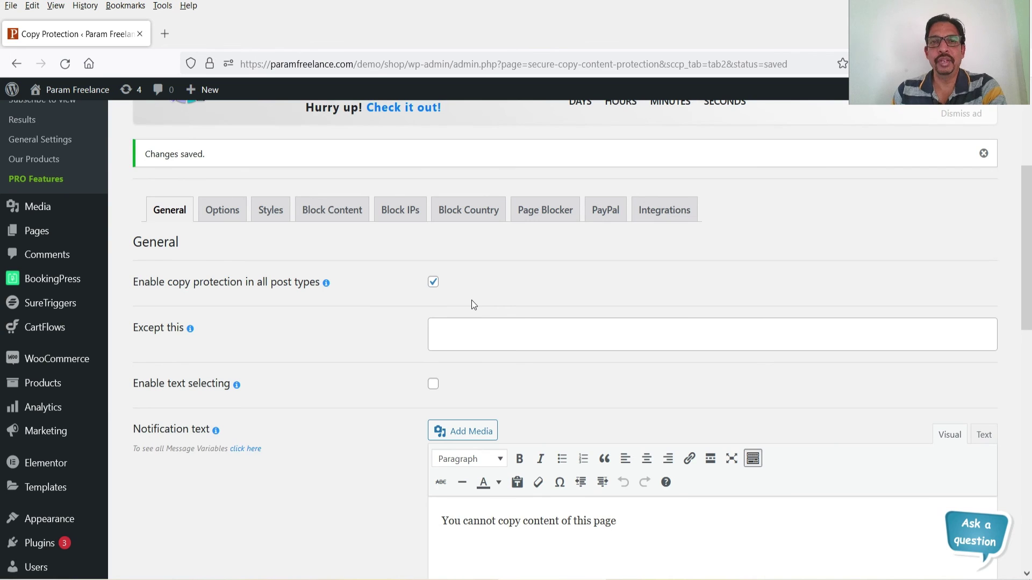
pyautogui.scroll(5, 473, 305)
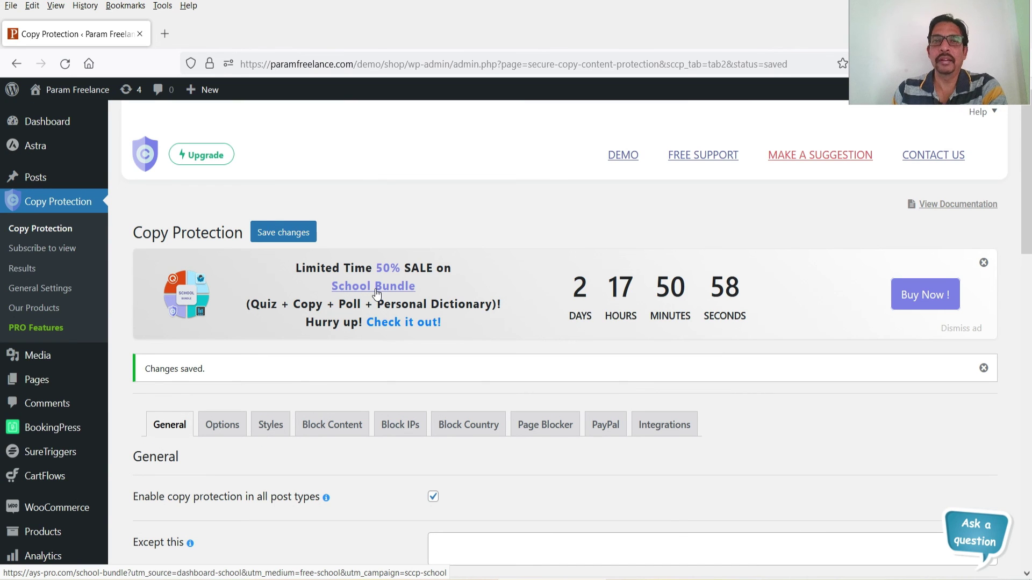